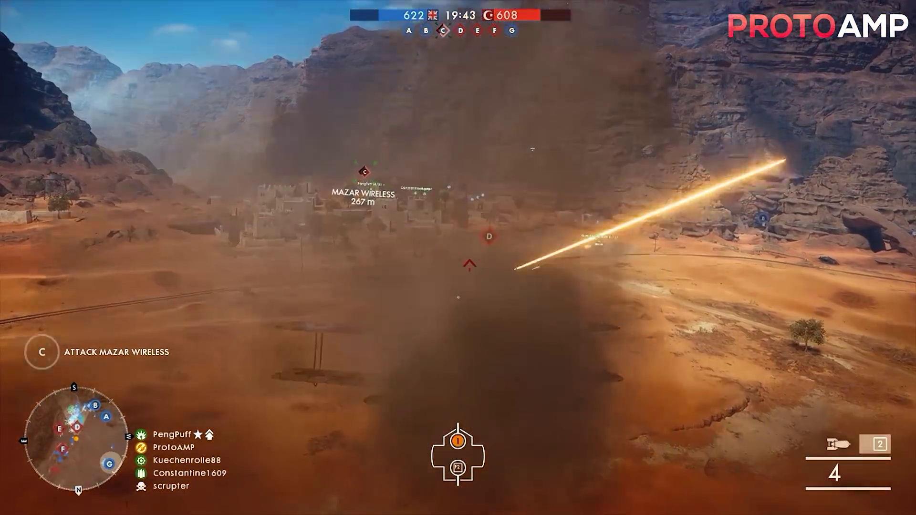
Bomb Mazar Wireless from the plane, then snipe enemies near the ballroom with the Gewehr 98
key(c)
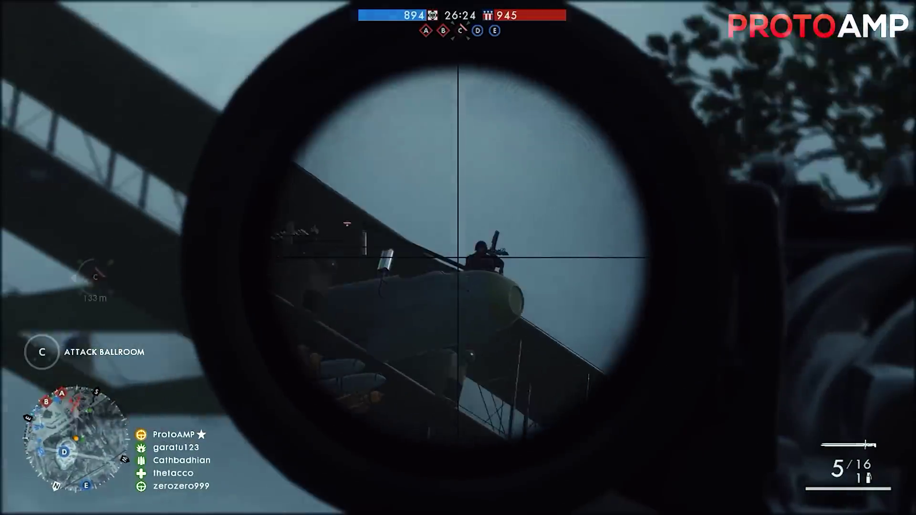
key(e)
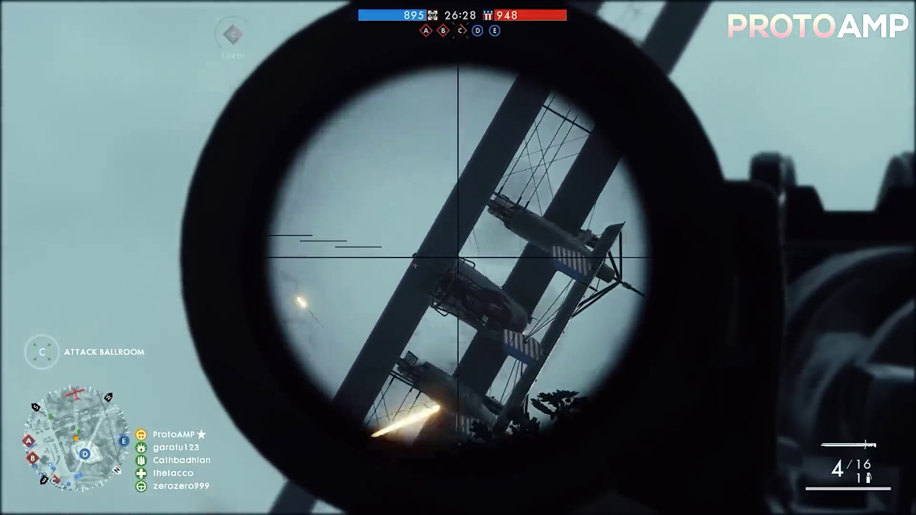
click(458, 258)
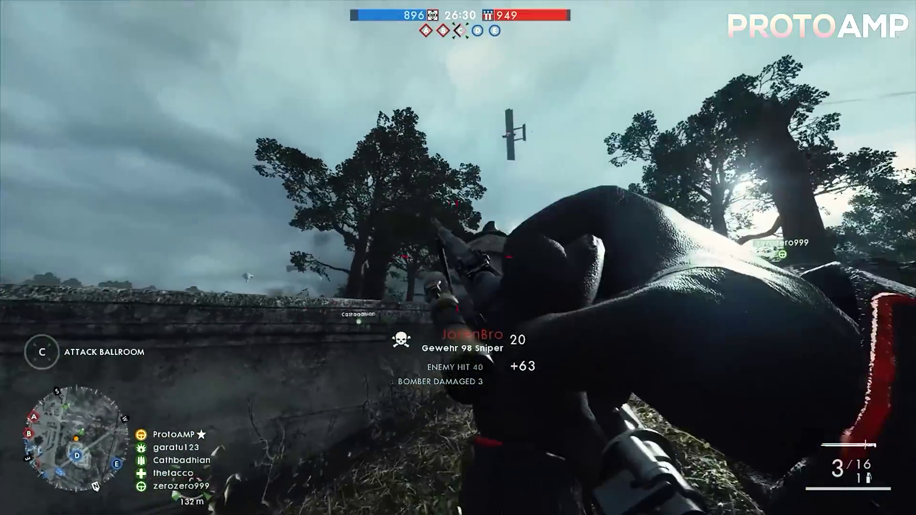
key(r)
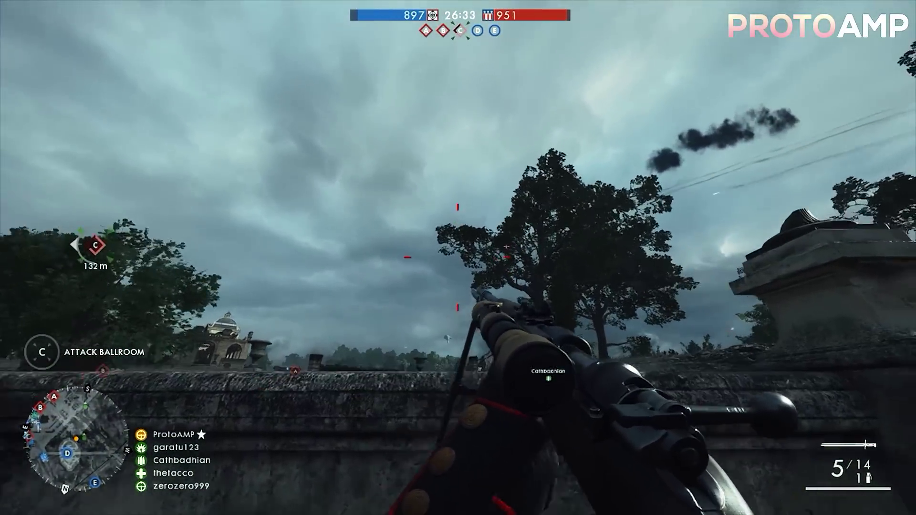
right_click(458, 258)
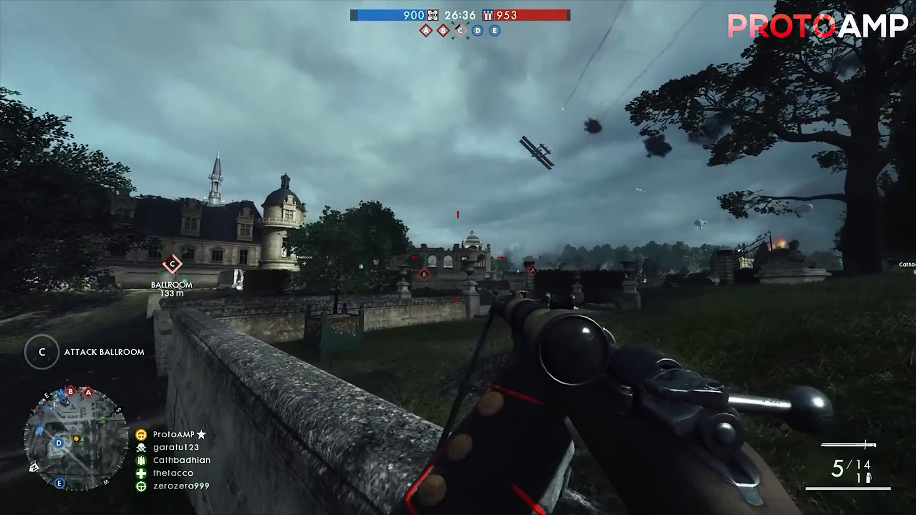
right_click(458, 258)
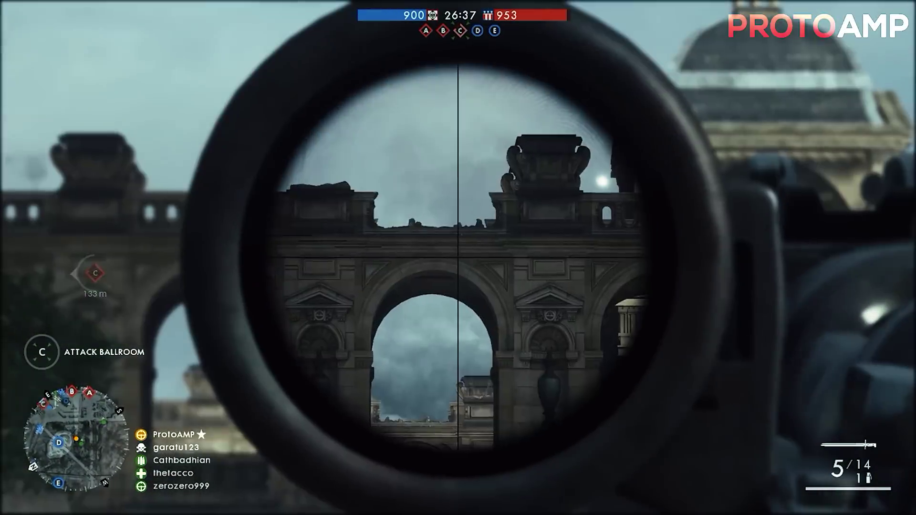
right_click(458, 258)
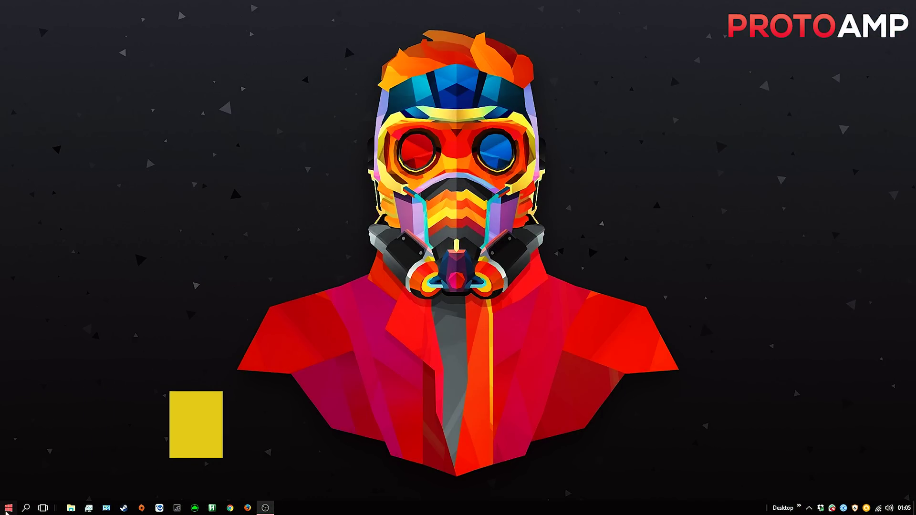
Open the Format dialog for the Blank USB (F:) drive in File Explorer
right_click(9, 510)
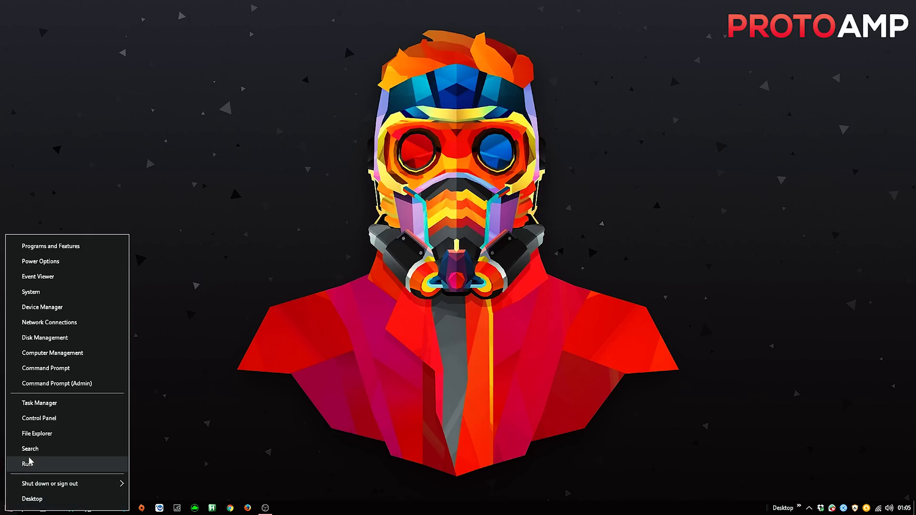
click(35, 434)
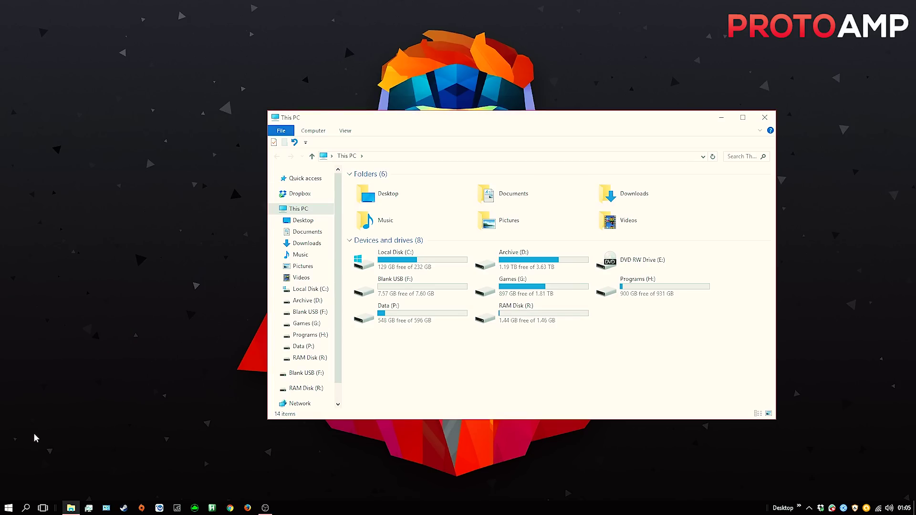
click(406, 288)
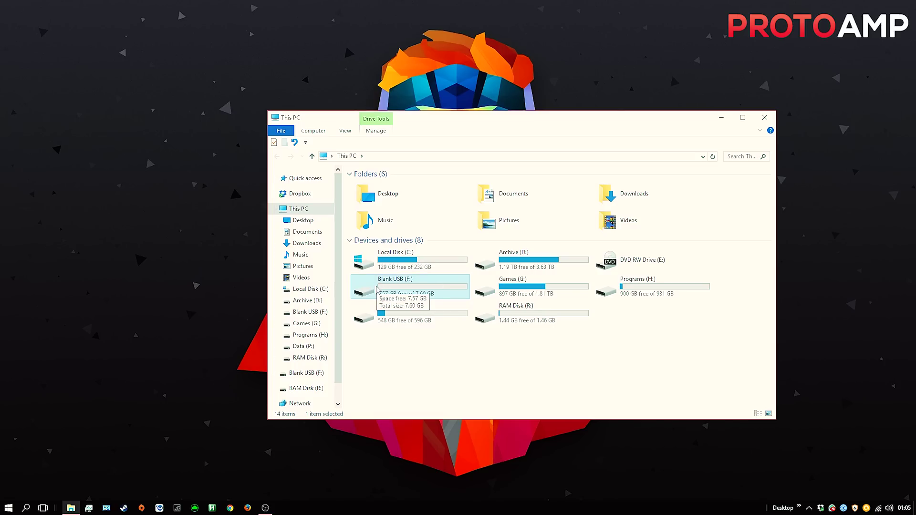
click(305, 313)
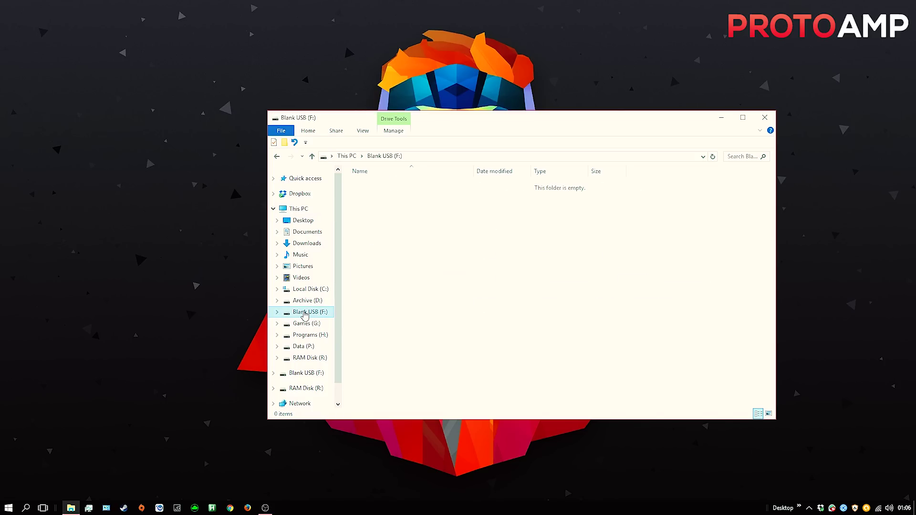
right_click(306, 313)
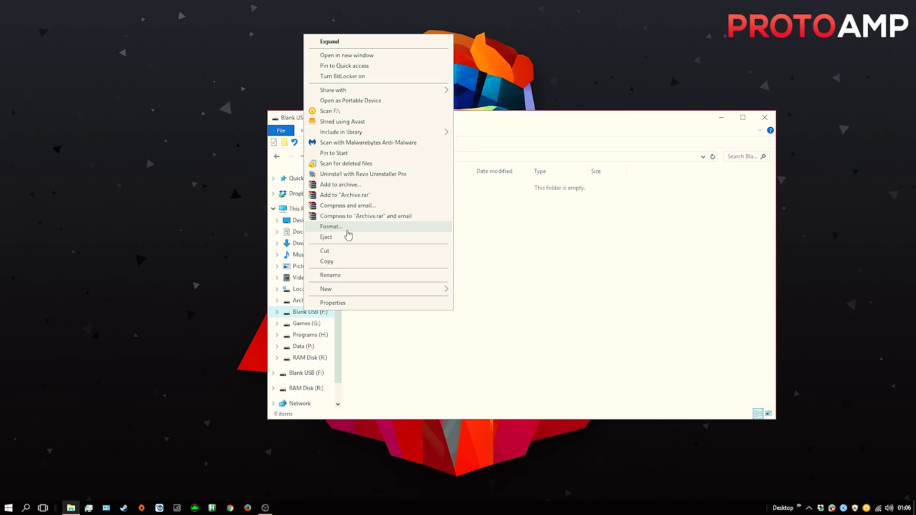
click(348, 229)
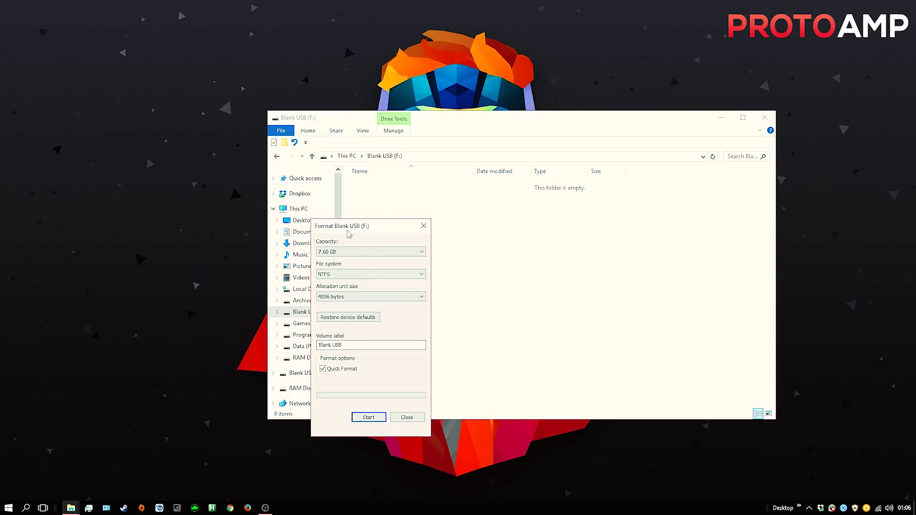
Keep 7.60 GB, NTFS and 4096-byte allocation units, and set the volume label to 'Windows'
click(346, 253)
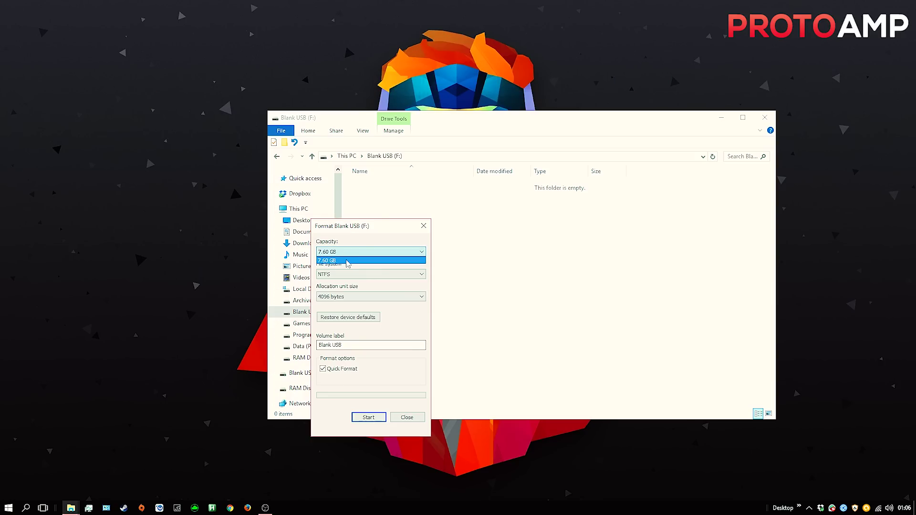
click(347, 260)
click(344, 274)
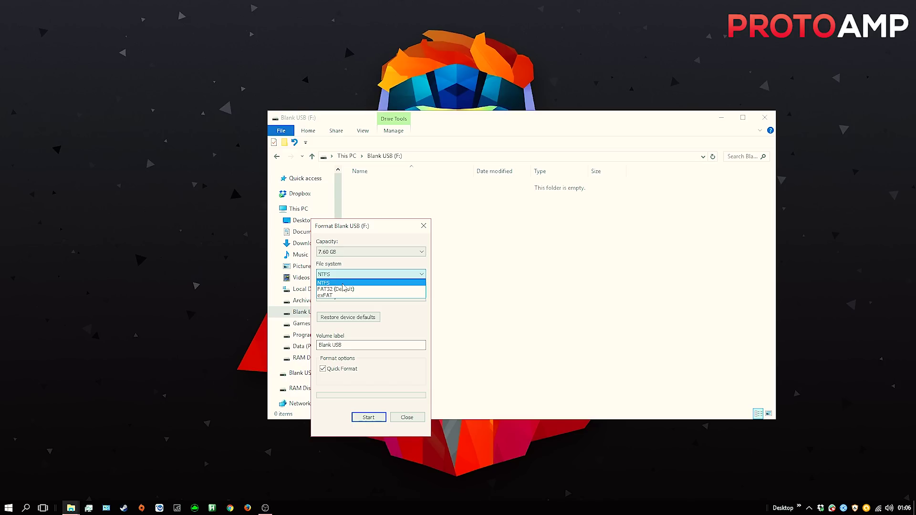
click(344, 285)
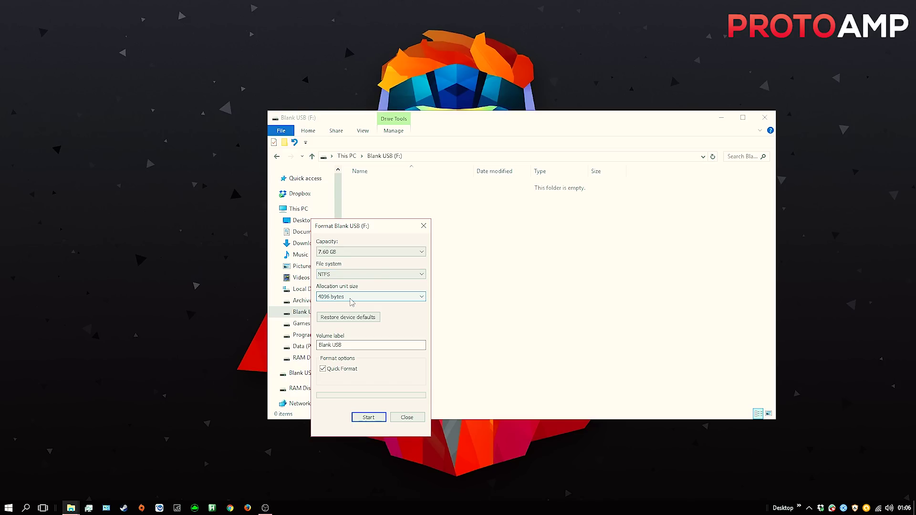
click(350, 297)
click(351, 299)
click(349, 344)
drag(349, 344, 314, 363)
click(349, 344)
text(Windows)
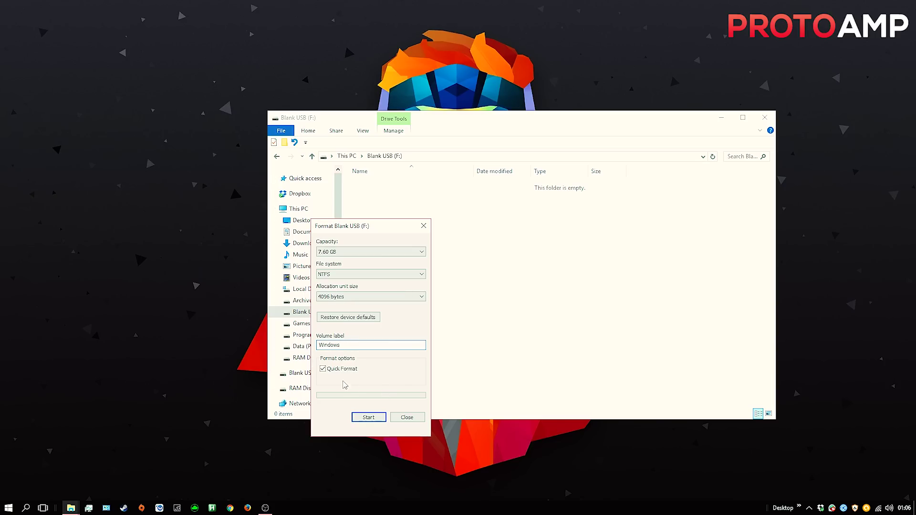
Run the quick format, confirming the data-erase warning and the completion notice
click(369, 417)
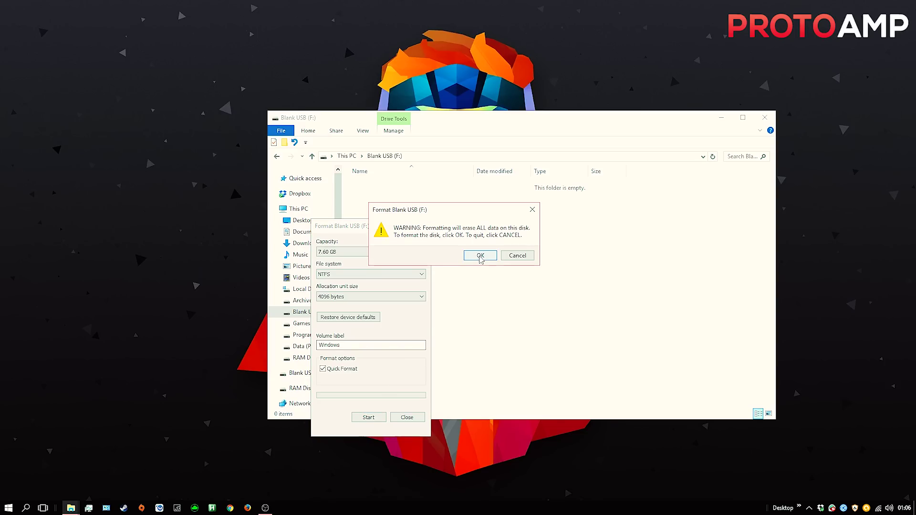
click(480, 255)
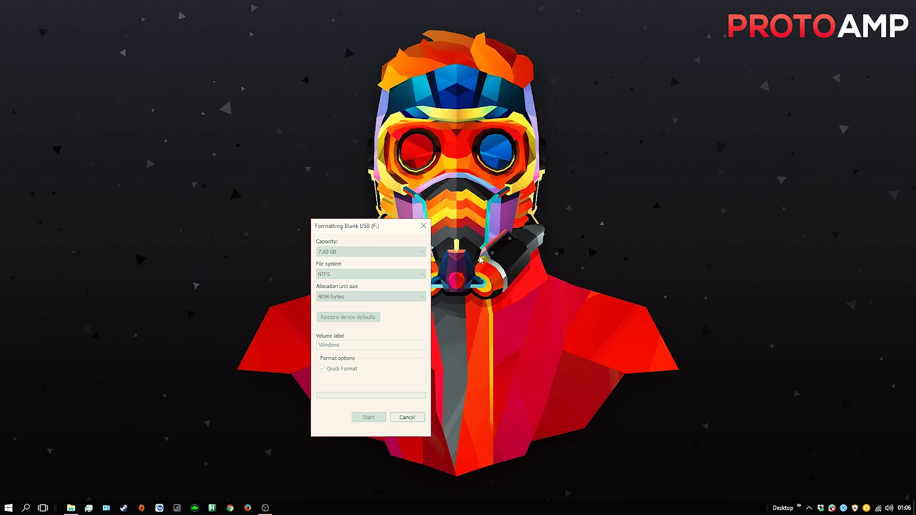
click(508, 255)
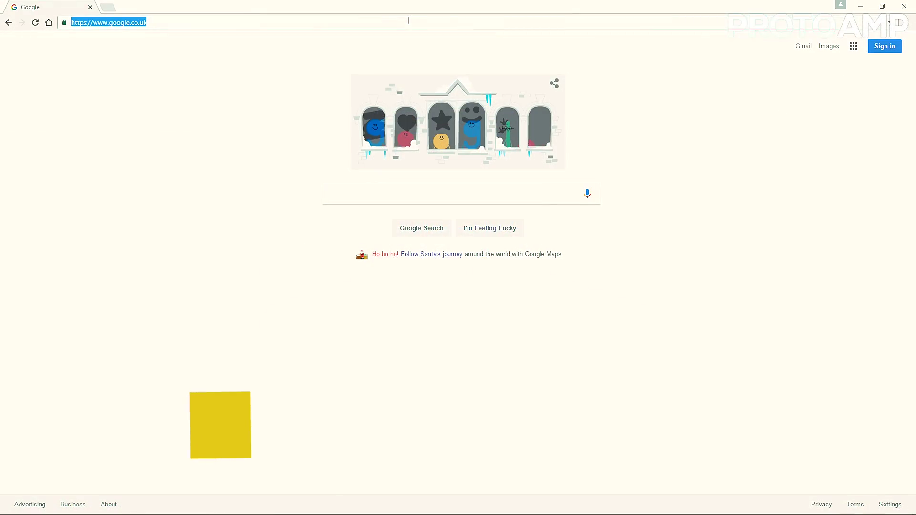
Load Microsoft's software-download/windows10 page and download MediaCreationTool.exe to the Downloads folder
text(https://www.microsoft.com/en-gb/software-download/windows10)
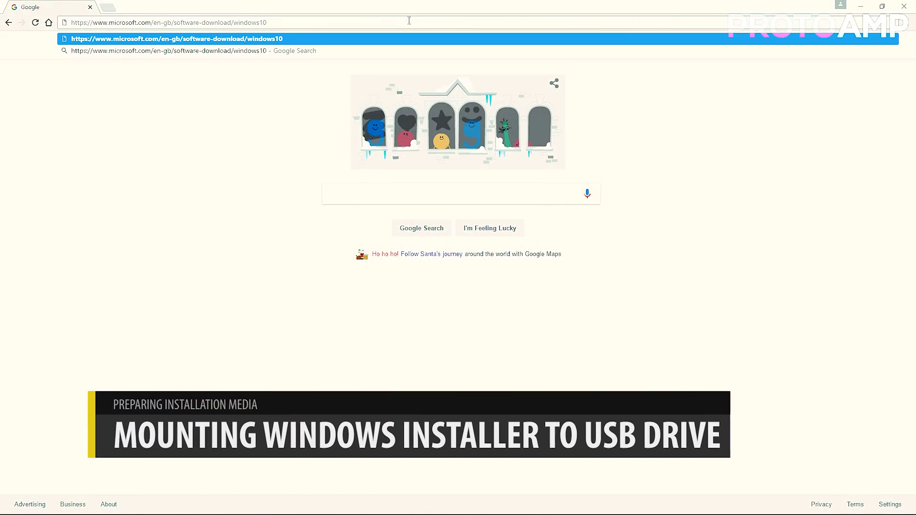
key(Return)
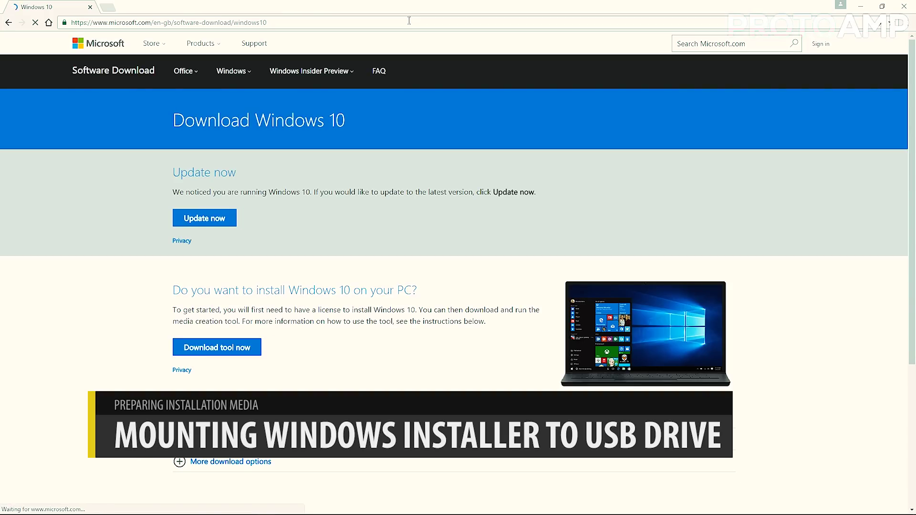
click(258, 354)
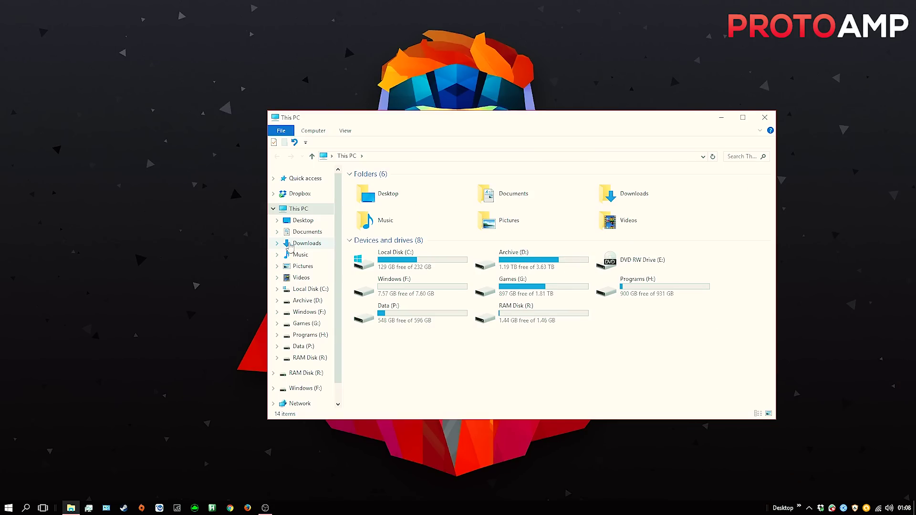
click(289, 245)
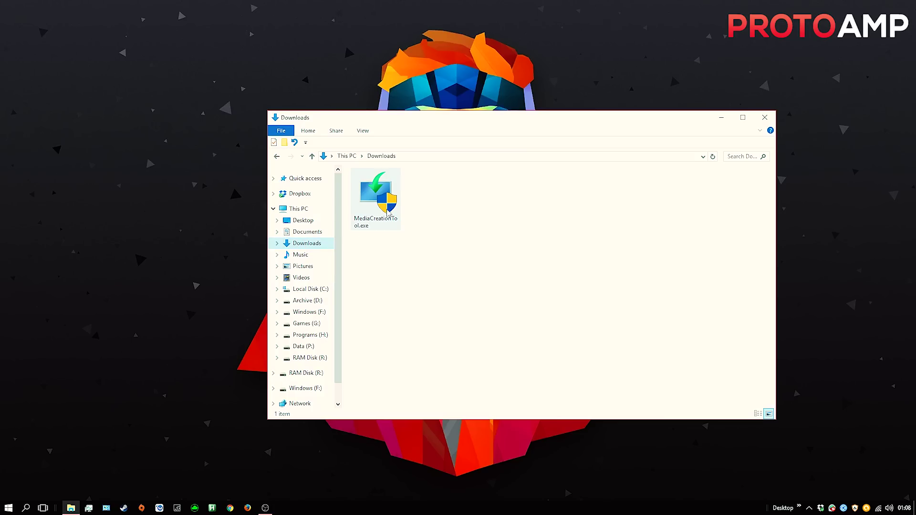
Run MediaCreationTool.exe from the Downloads folder
click(386, 205)
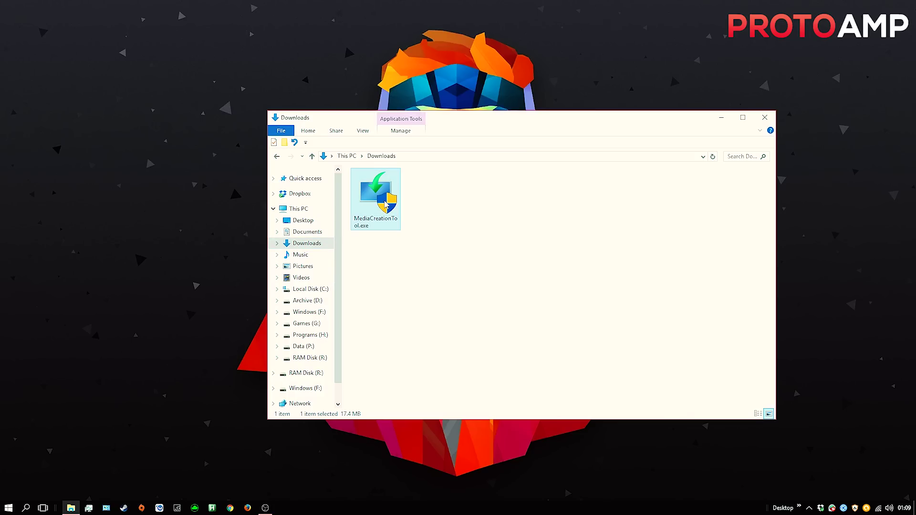
double_click(386, 205)
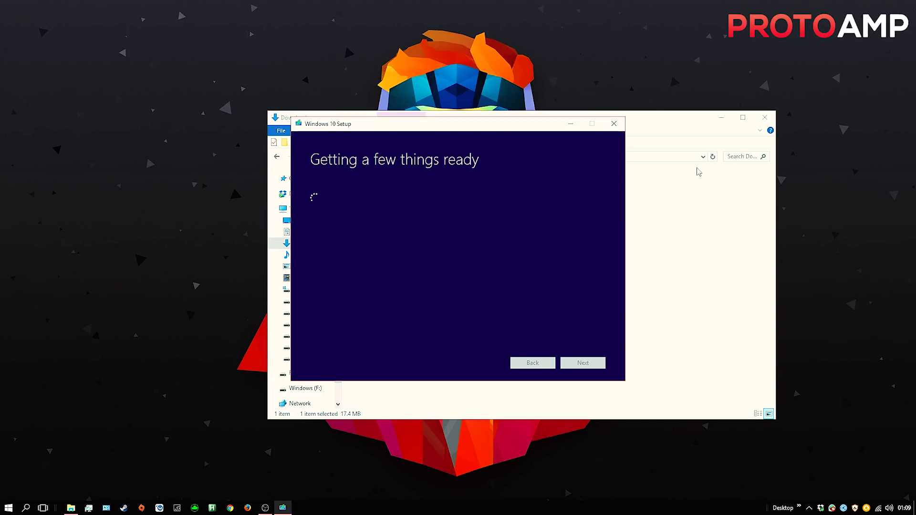
Accept the licence terms and pick 'Create installation media for another PC'
click(765, 119)
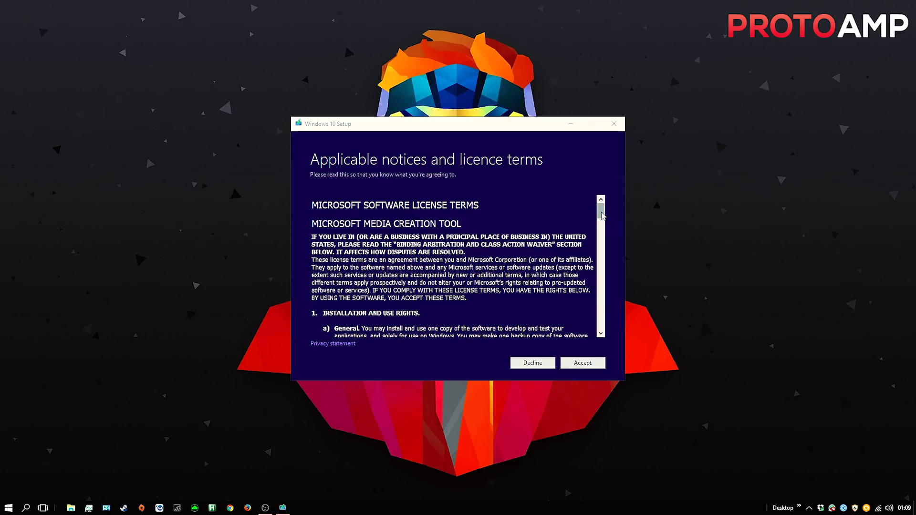
drag(601, 210, 597, 343)
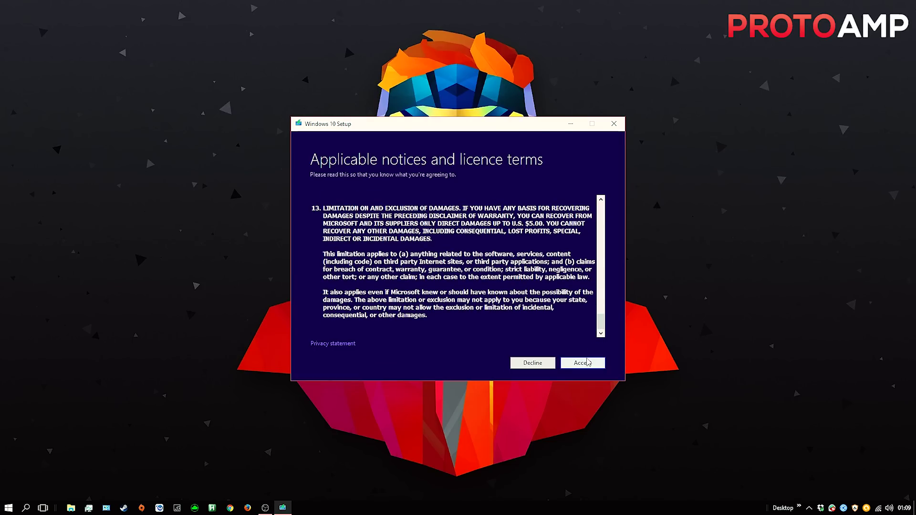
click(587, 363)
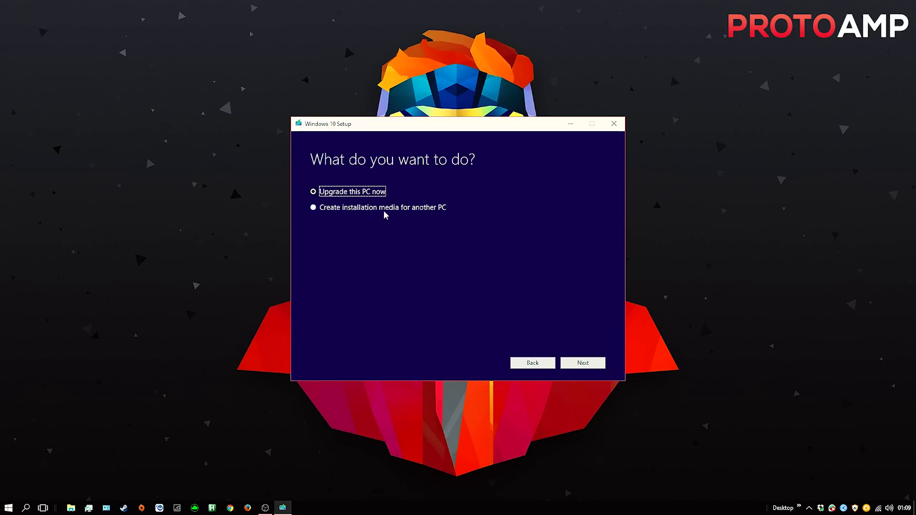
click(363, 208)
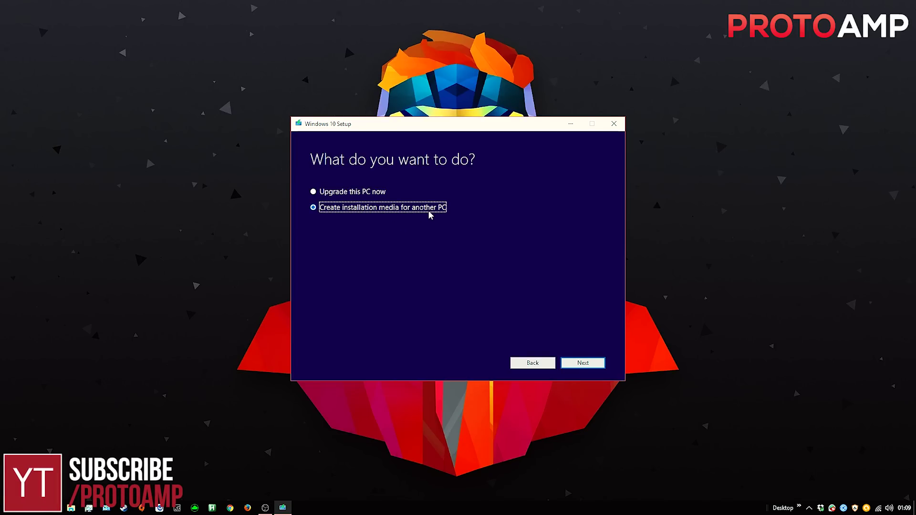
click(583, 364)
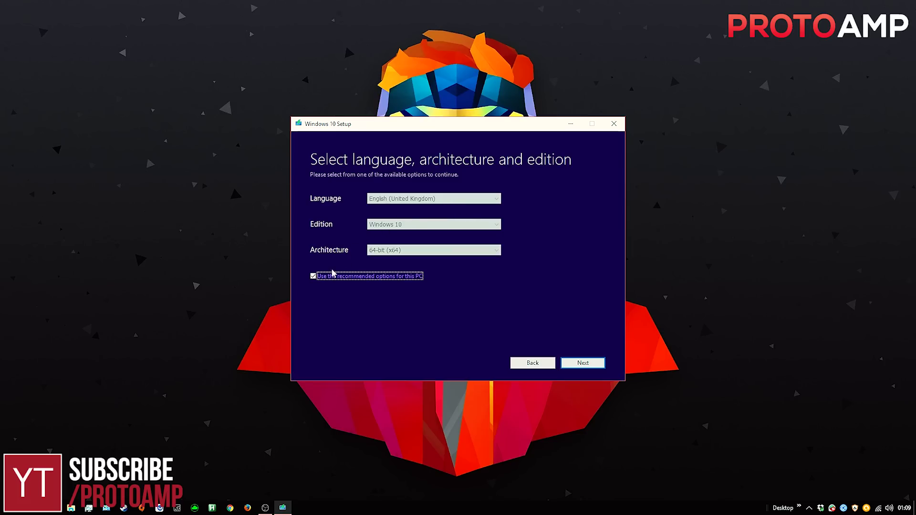
Untick recommended options and confirm English (United Kingdom), Windows 10 and 64-bit (x64)
click(317, 276)
click(423, 199)
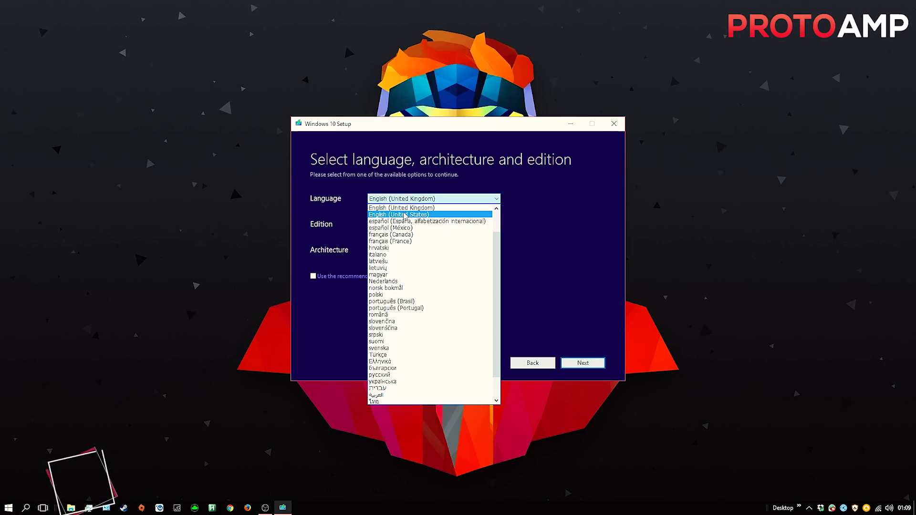
click(411, 208)
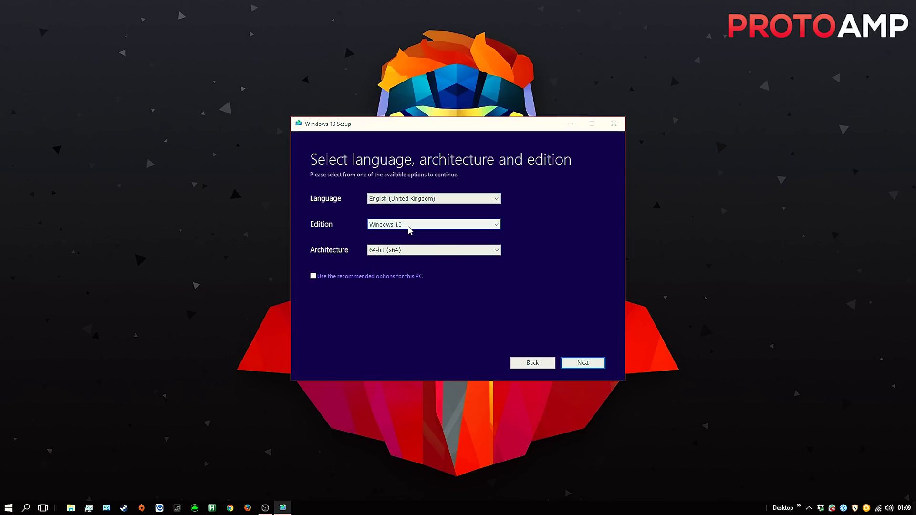
click(410, 228)
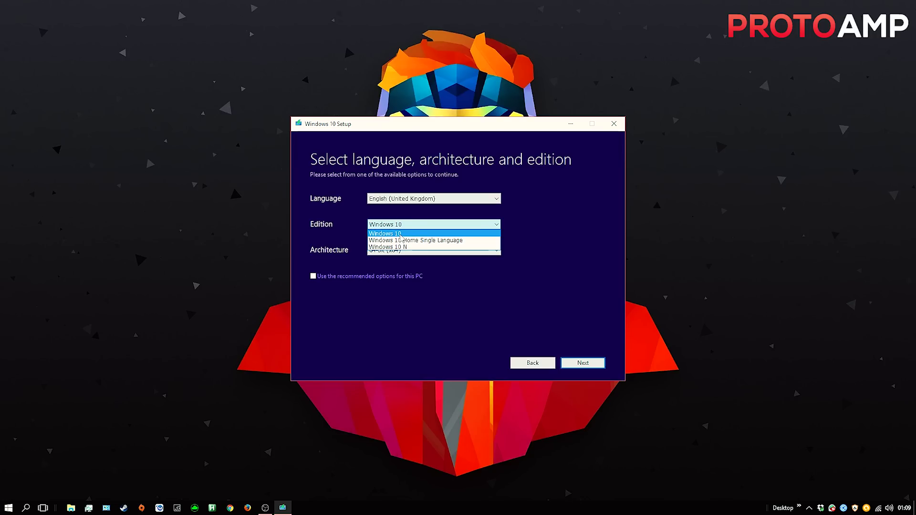
click(409, 233)
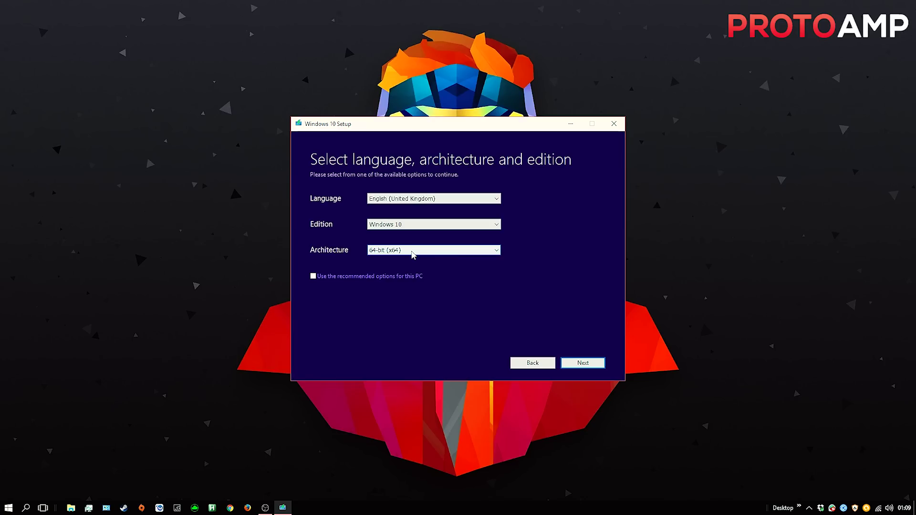
click(412, 252)
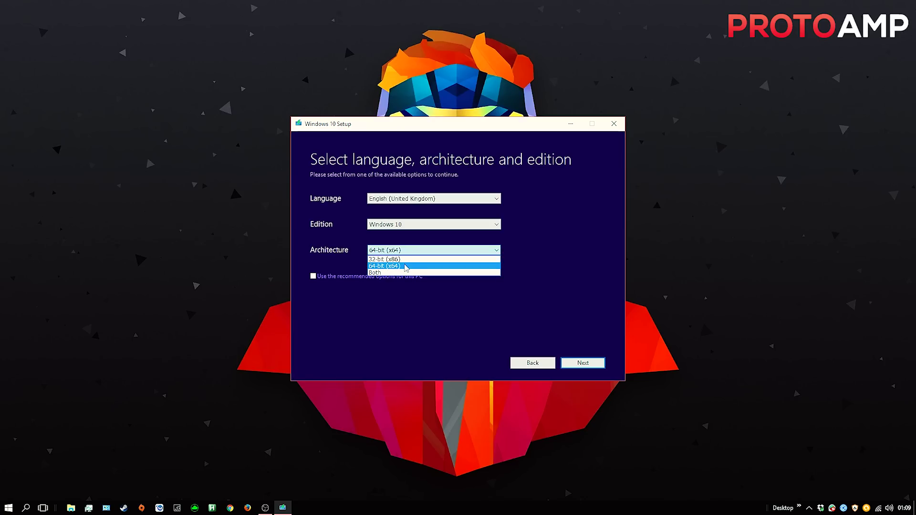
click(410, 267)
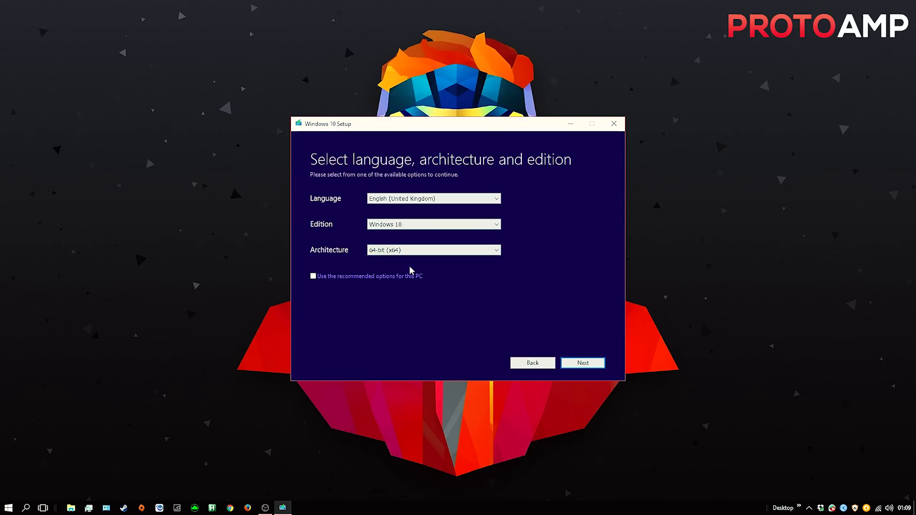
click(314, 276)
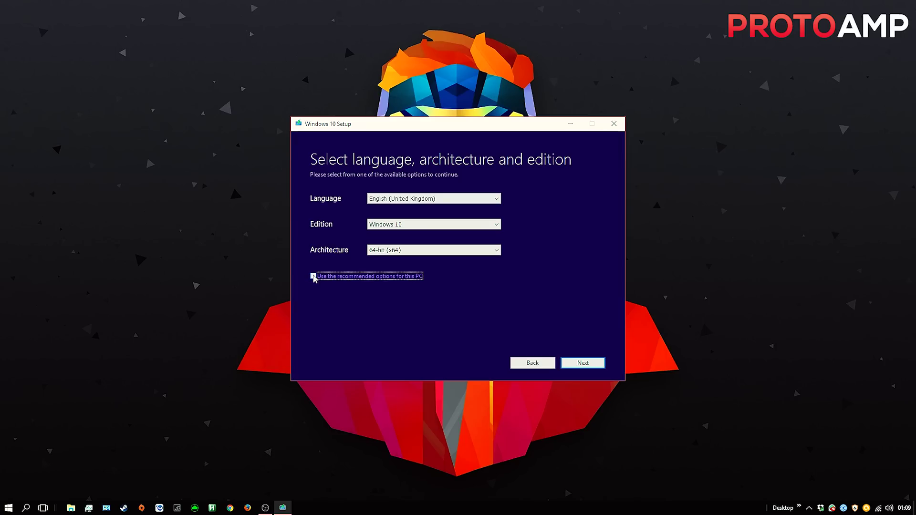
click(583, 367)
click(582, 367)
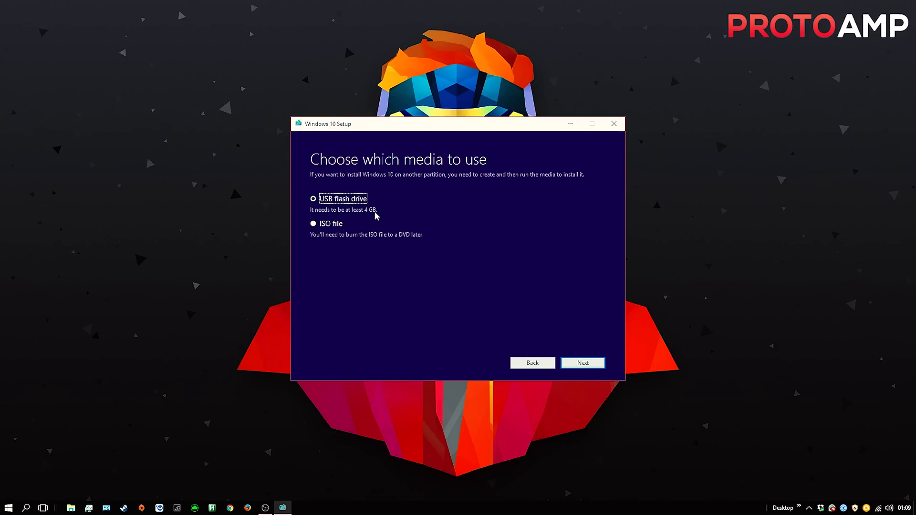
Choose USB flash drive as the media, write Windows 10 to it, and finish setup
click(575, 363)
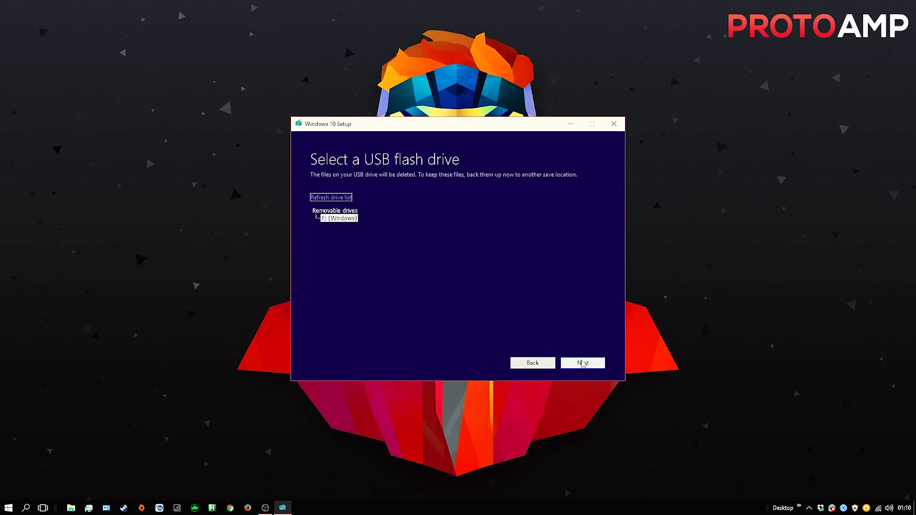
click(582, 363)
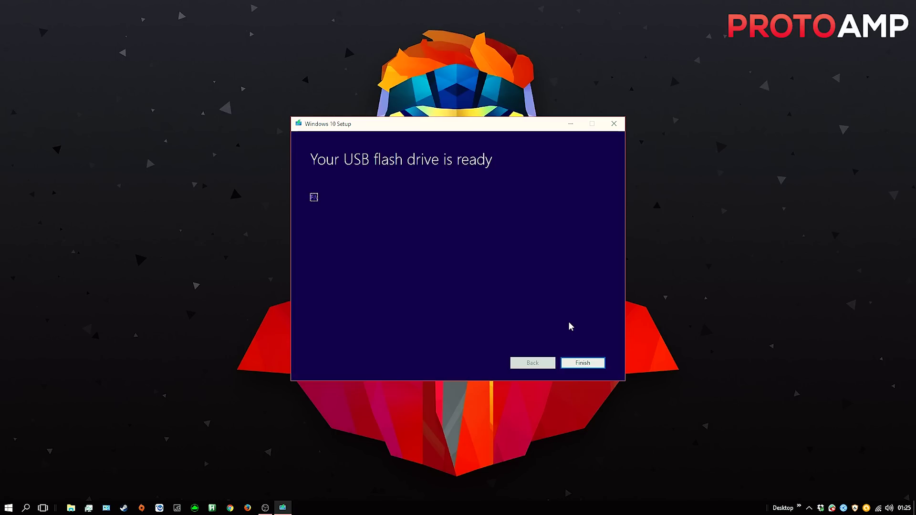
click(584, 363)
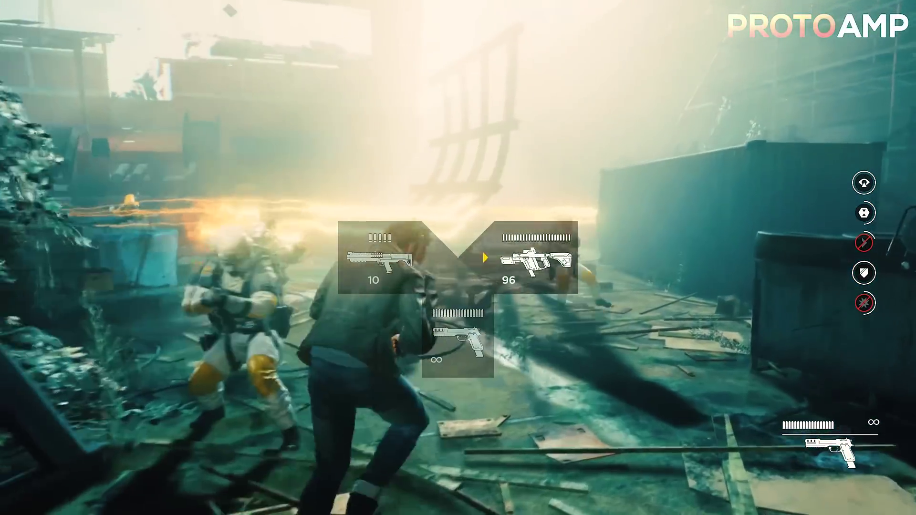
Swap the pistol for the shotgun from the weapon wheel
key(1)
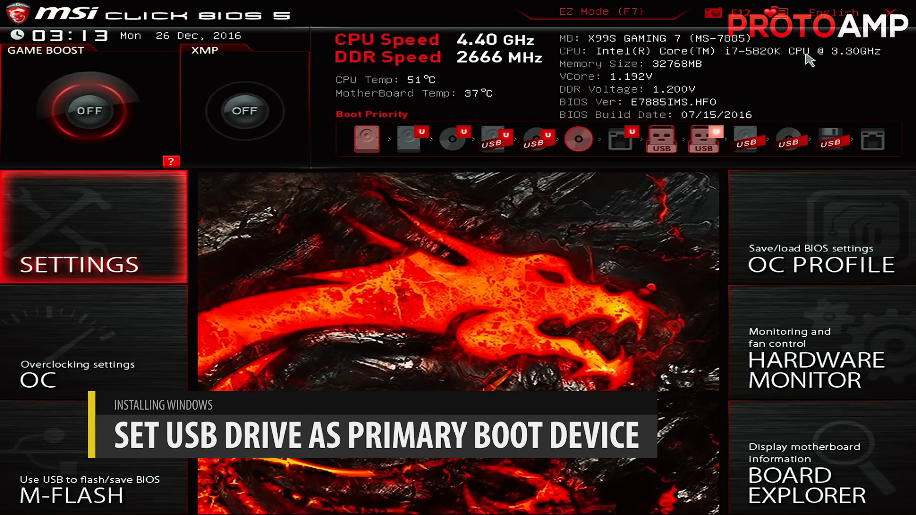
Set Boot Option #1 to USB Key: PNY Transformer 1100 under Settings > Boot, then save and reset
click(88, 224)
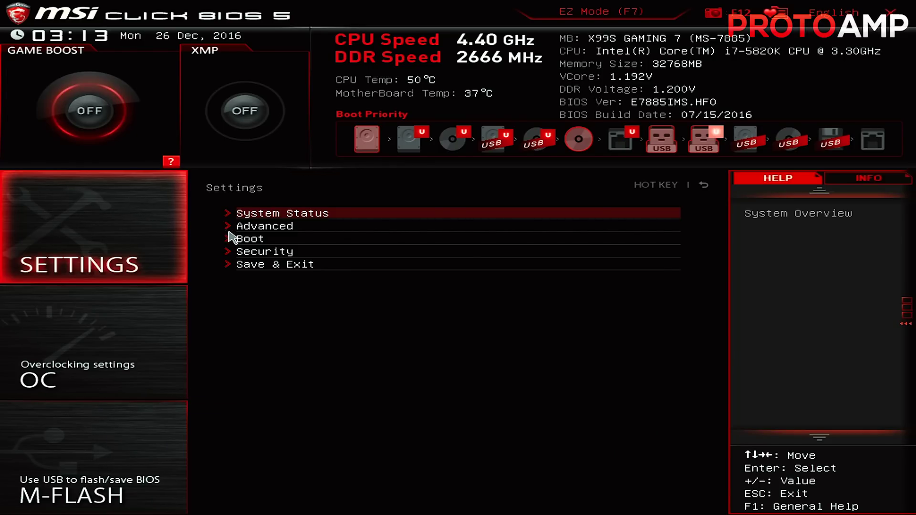
click(254, 241)
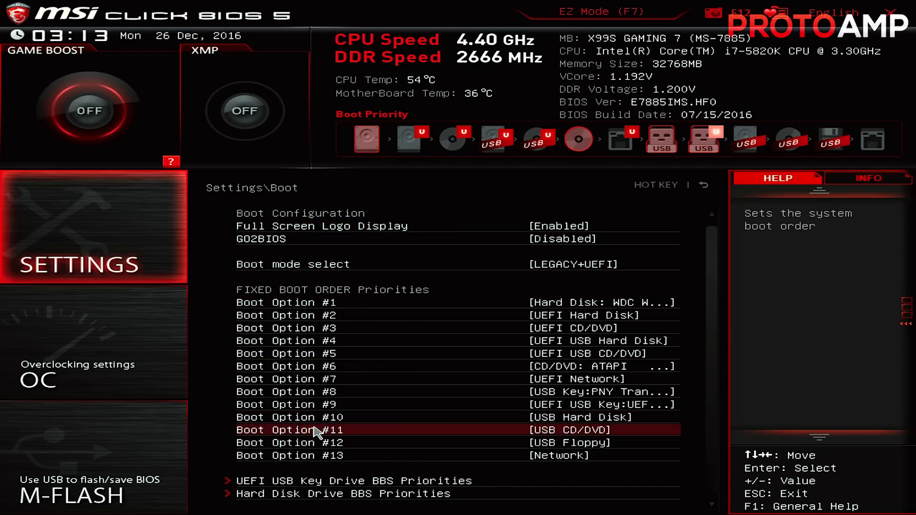
click(267, 305)
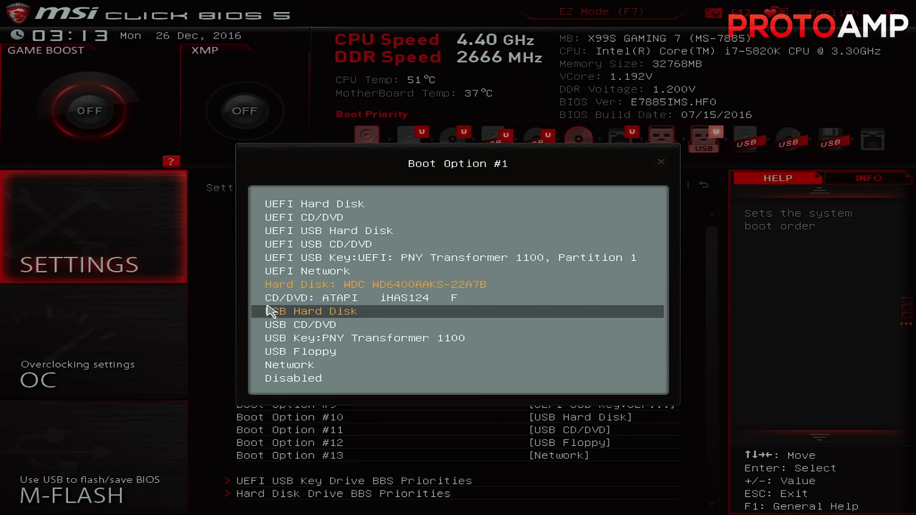
key(Down)
key(Down)
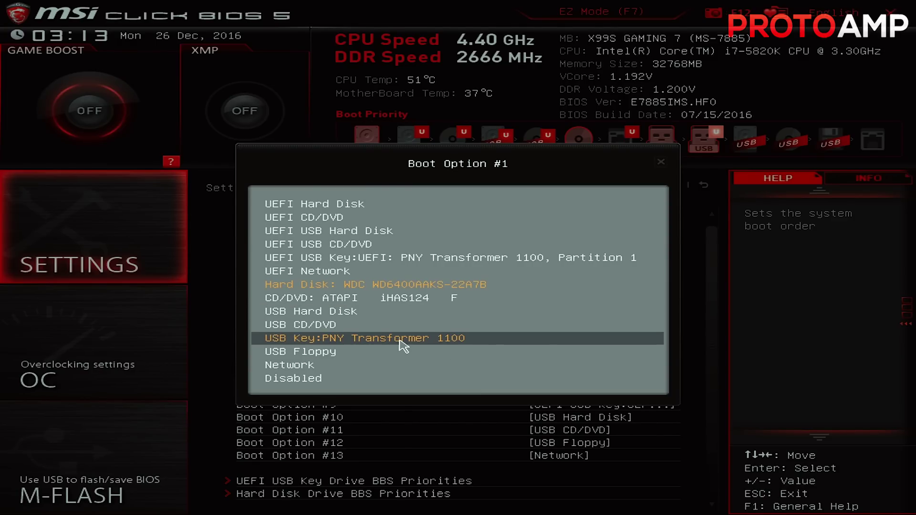
click(402, 347)
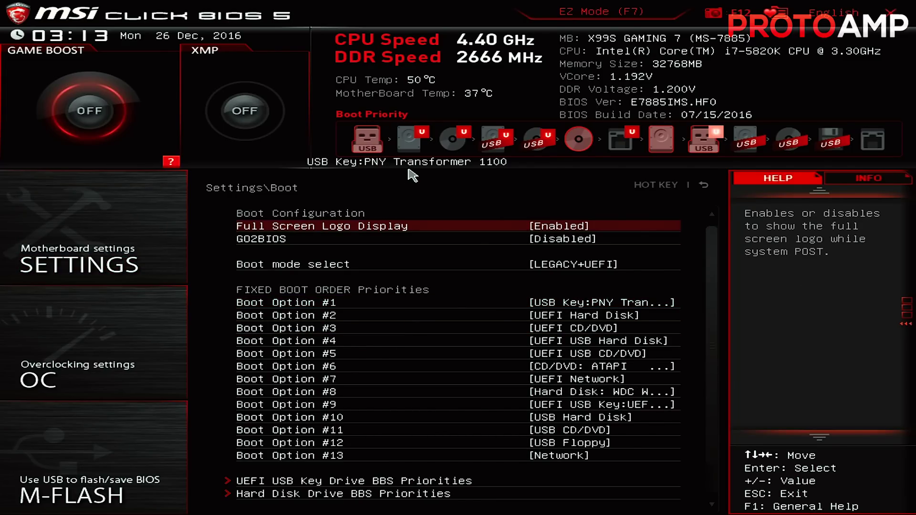
click(888, 19)
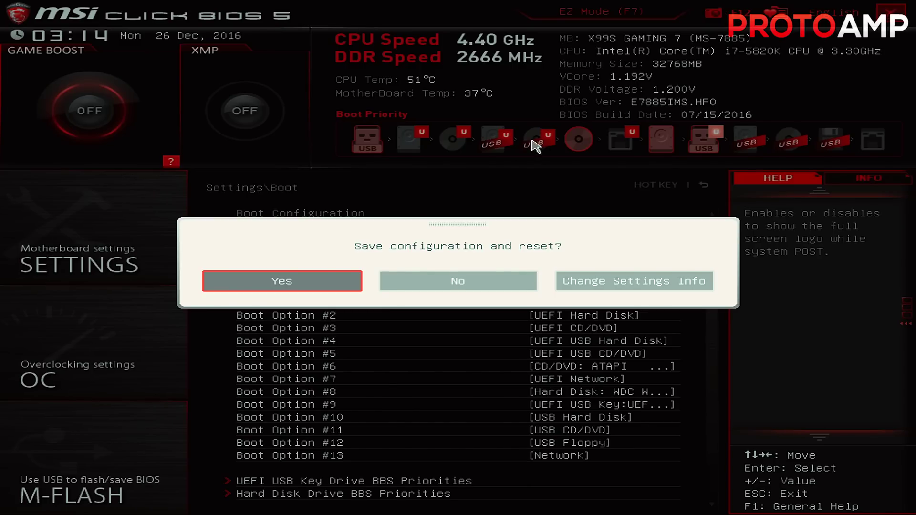
click(281, 282)
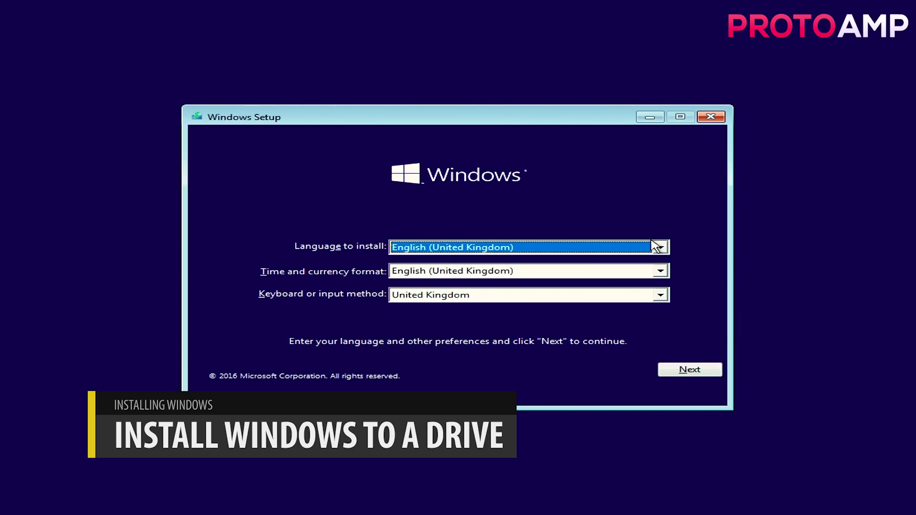
Keep English (United Kingdom) preferences, start installing Windows, and skip the product key
click(668, 269)
click(663, 270)
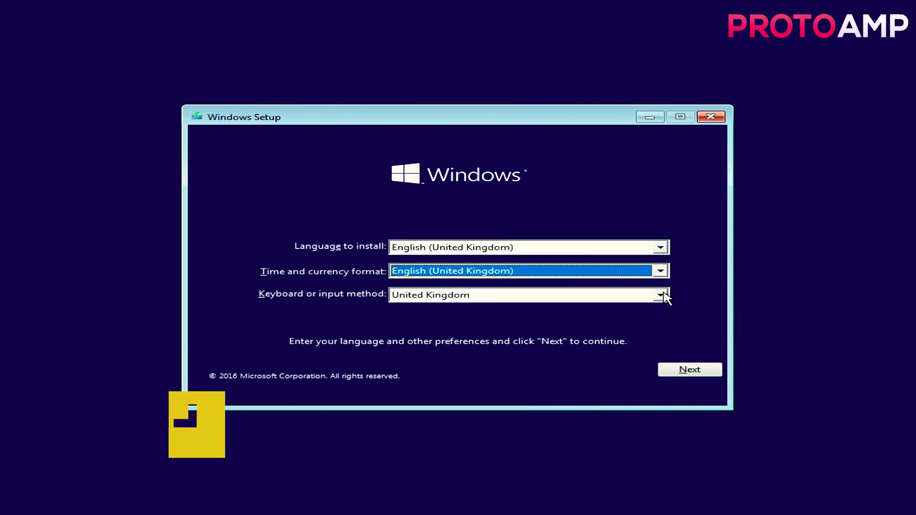
click(663, 295)
click(663, 294)
click(691, 369)
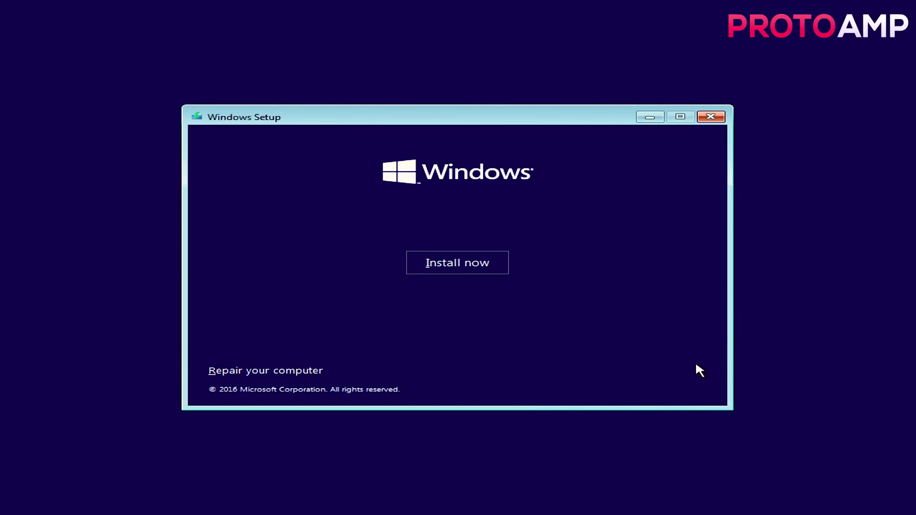
click(477, 260)
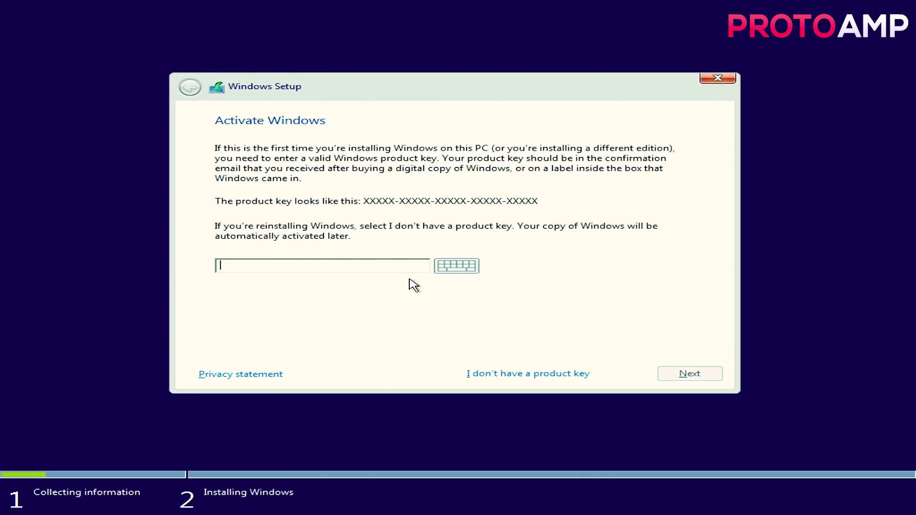
click(504, 374)
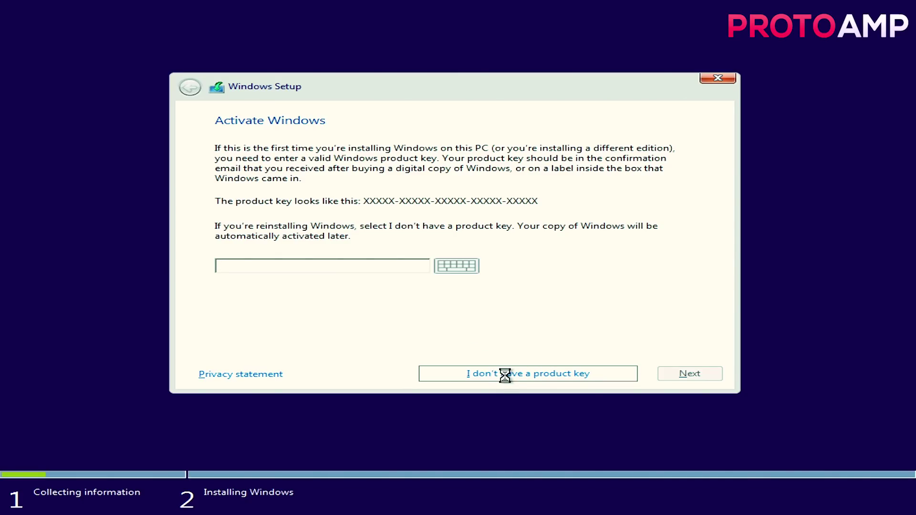
Pick Windows 10 Pro from the edition list, then tick 'I accept the licence terms'
click(314, 196)
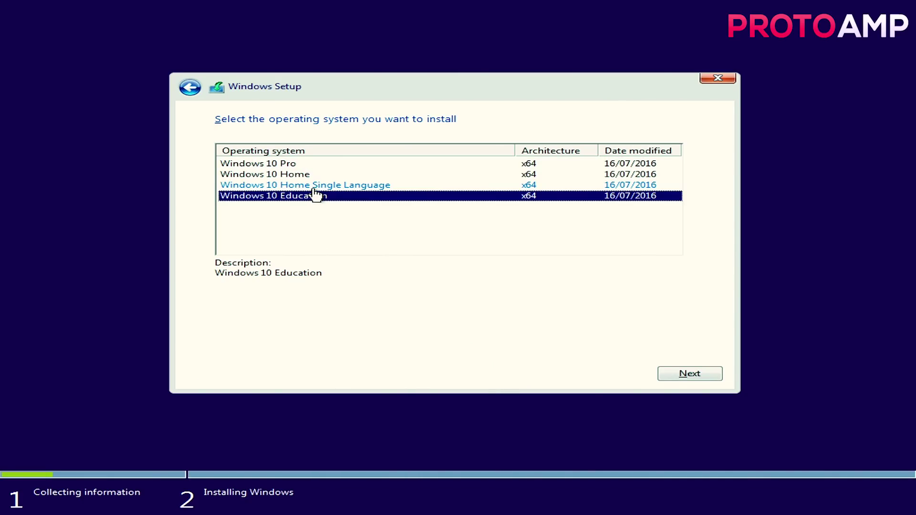
click(316, 185)
click(319, 174)
click(317, 166)
click(318, 178)
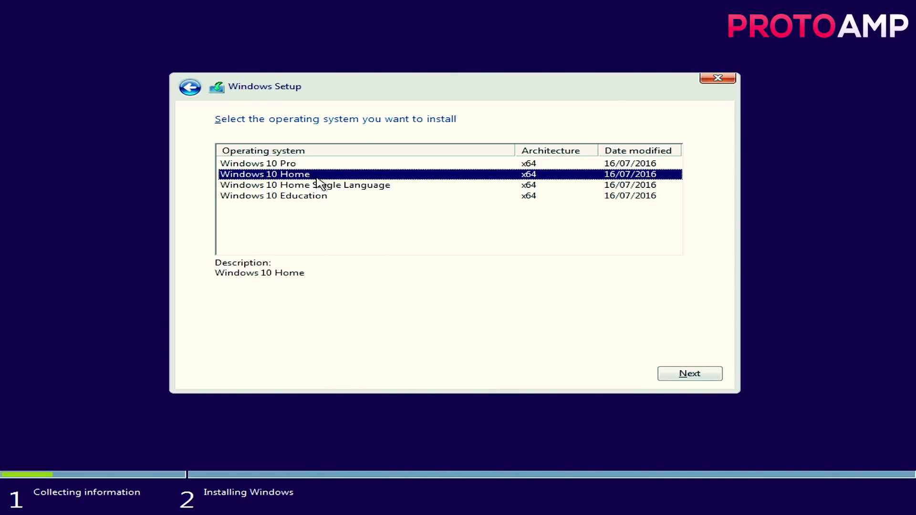
click(317, 183)
click(317, 176)
click(317, 185)
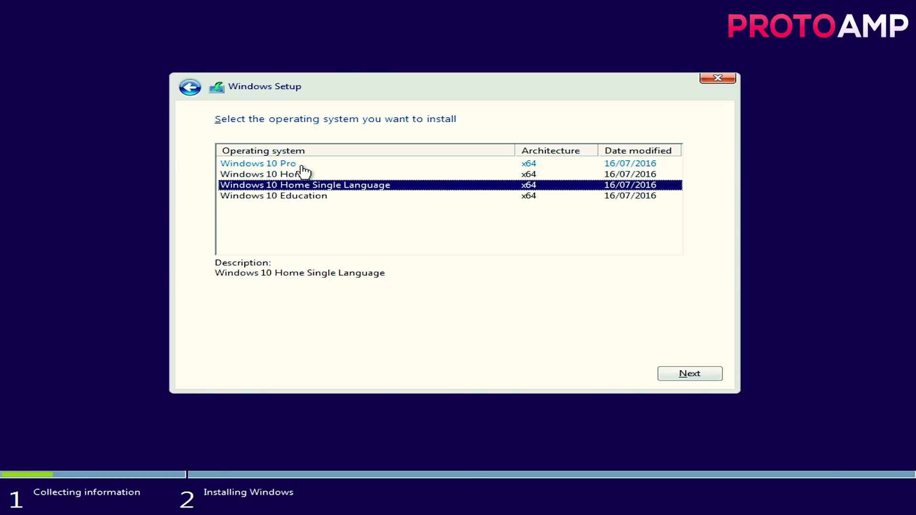
click(302, 166)
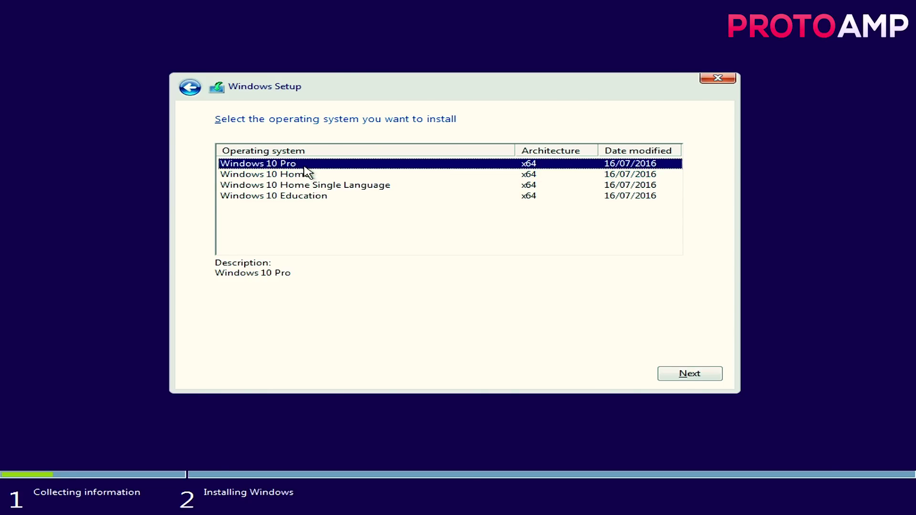
click(693, 372)
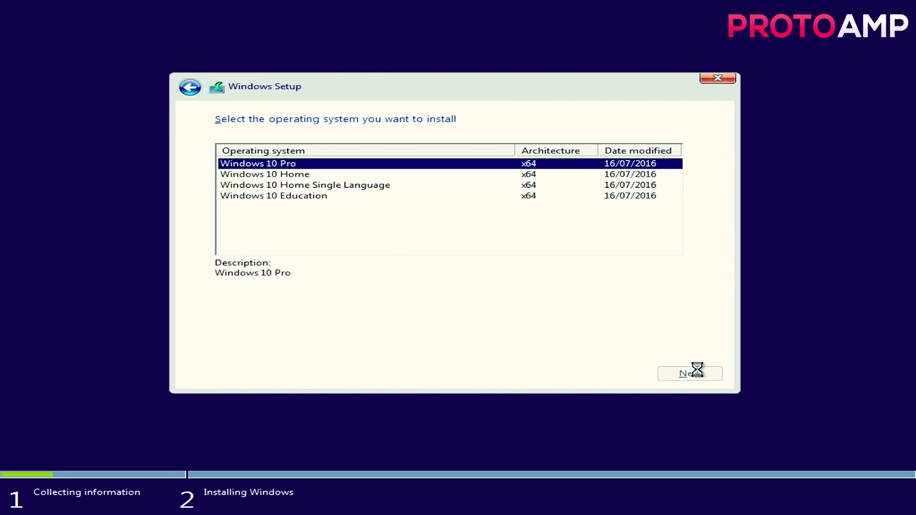
click(220, 344)
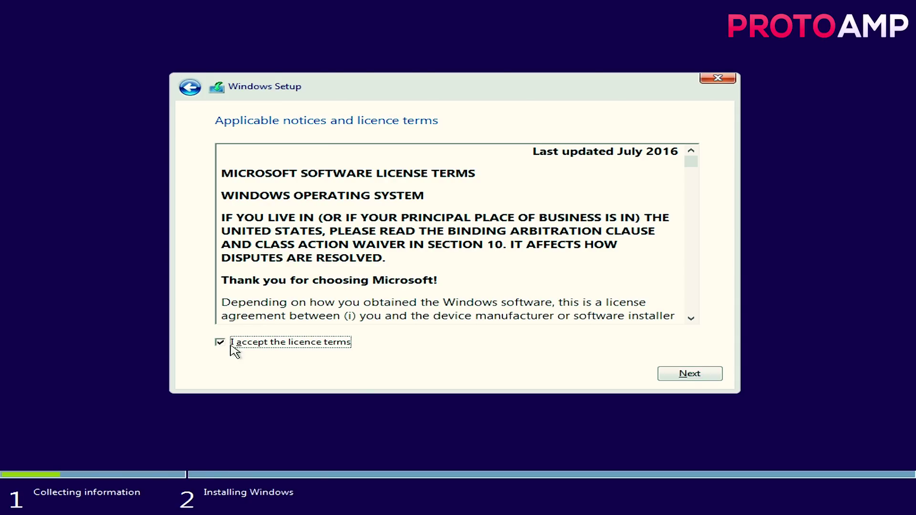
click(667, 377)
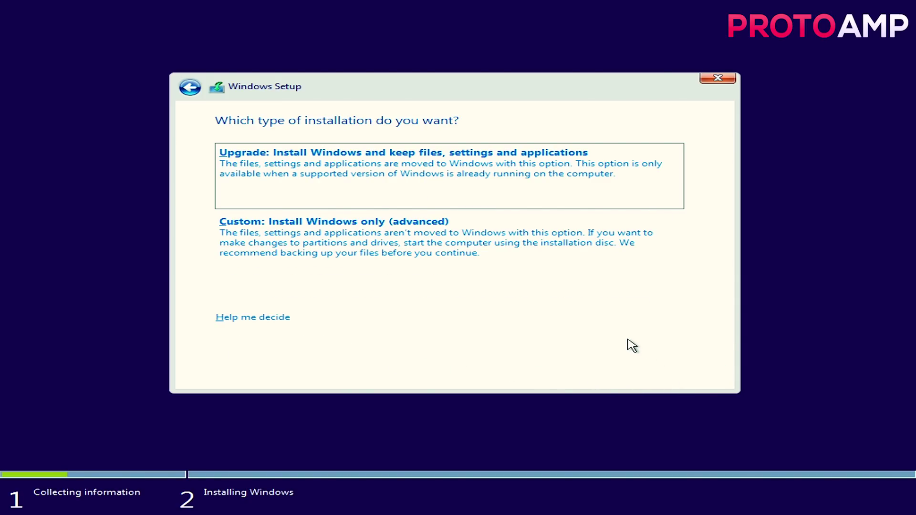
Create a 610480 MB primary partition in a Custom install and start installing Windows onto it
click(559, 264)
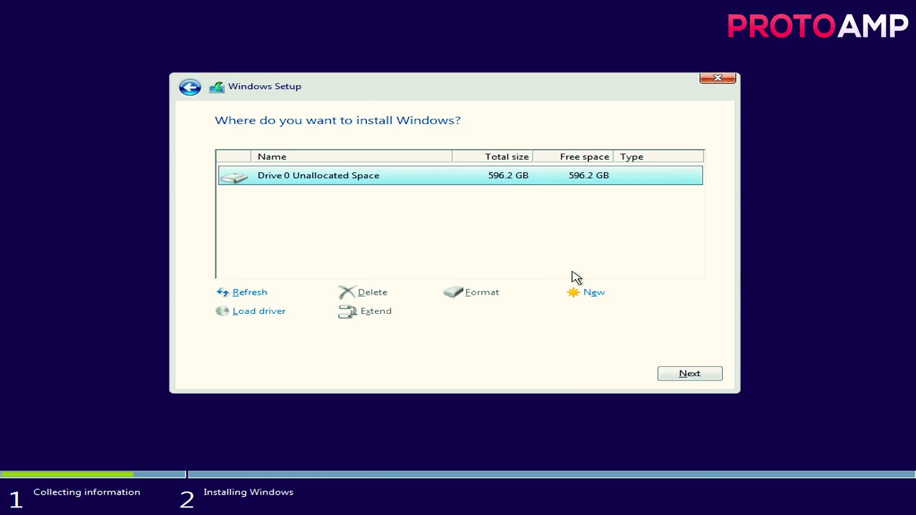
click(591, 295)
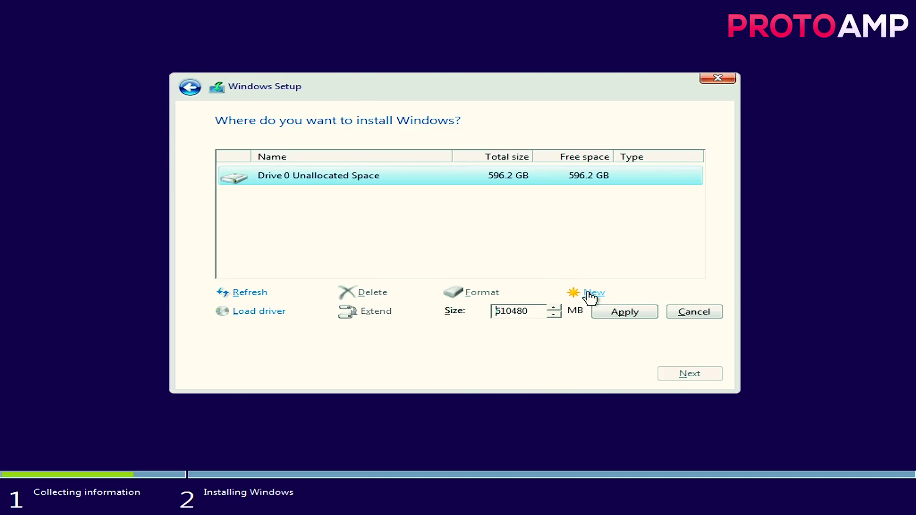
double_click(552, 311)
key(BackSpace)
click(555, 308)
click(555, 307)
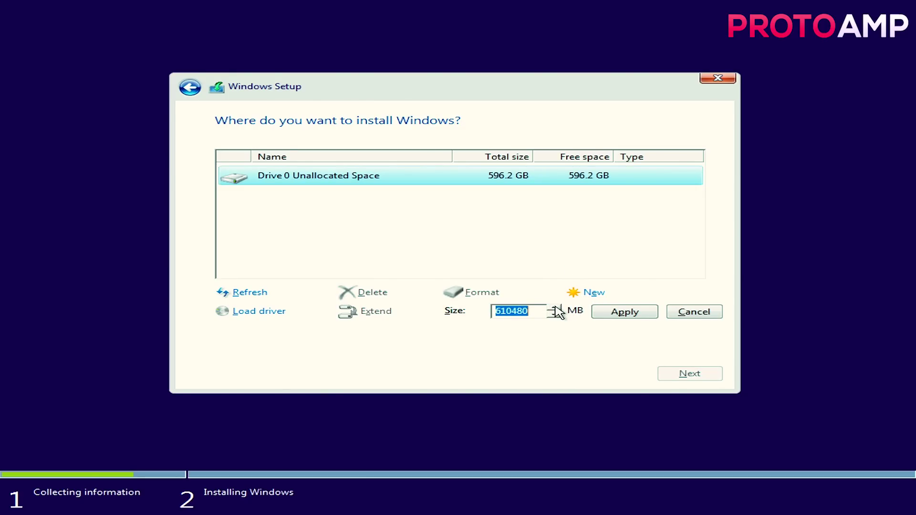
click(612, 312)
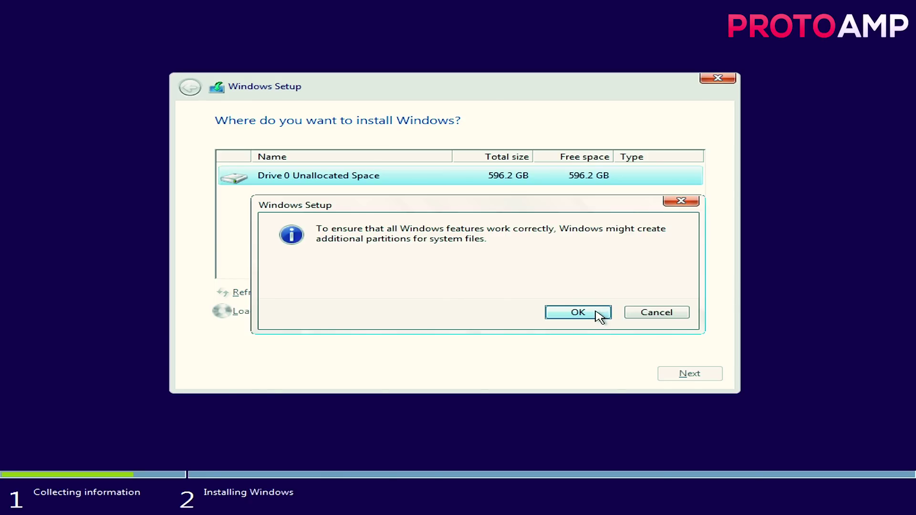
click(599, 314)
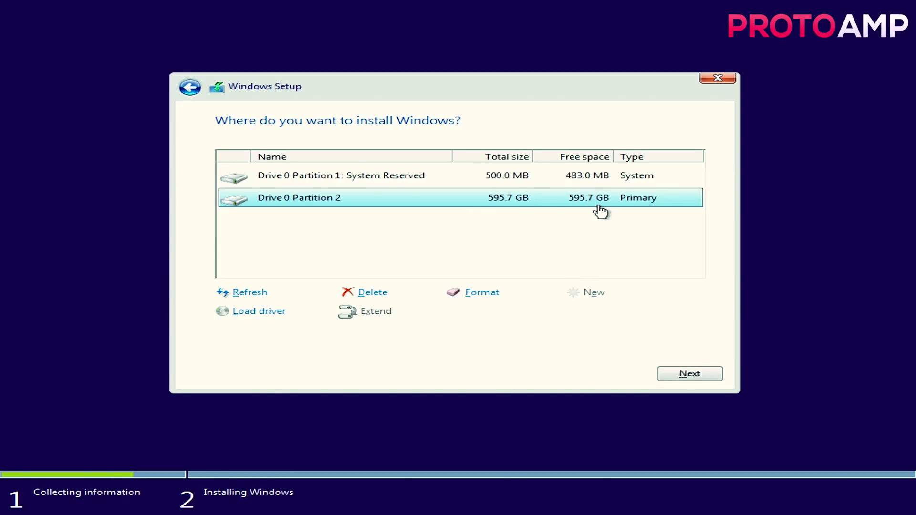
click(685, 373)
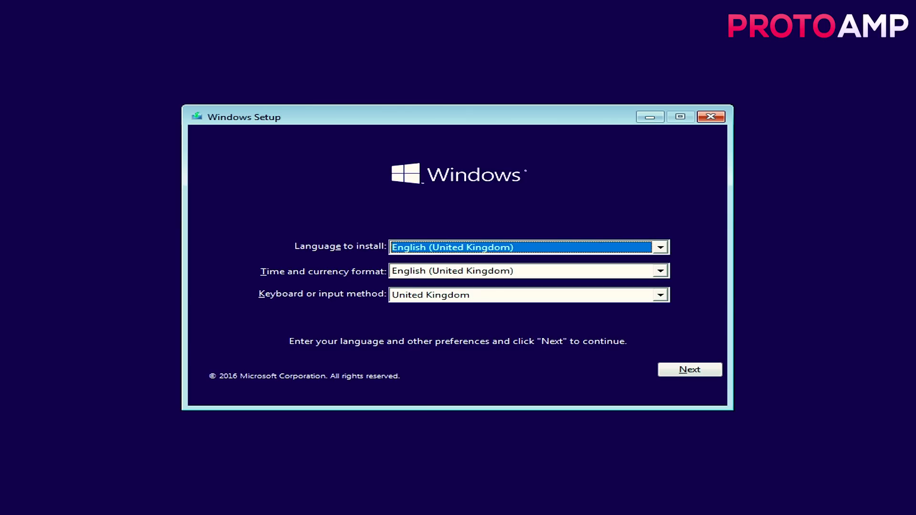
click(699, 369)
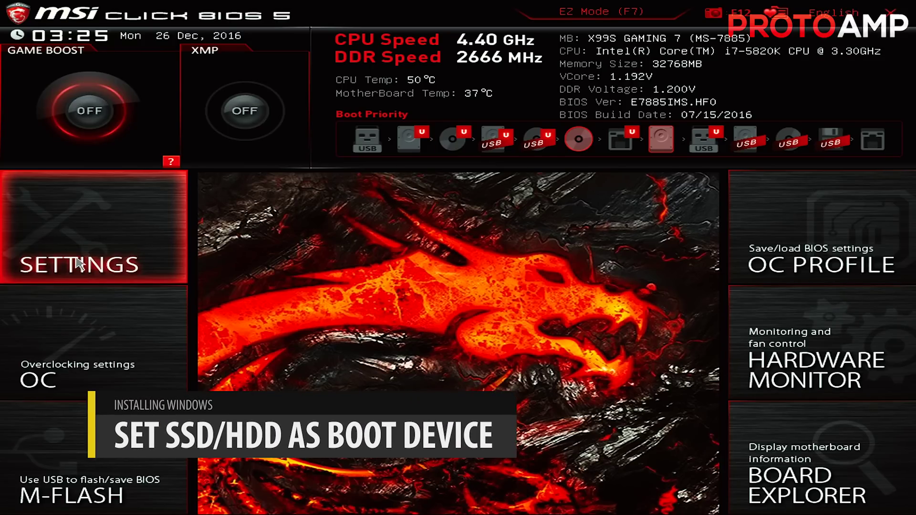
Set Hard Disk: WDC as Boot Option #1, then save with F10 and reset
click(100, 247)
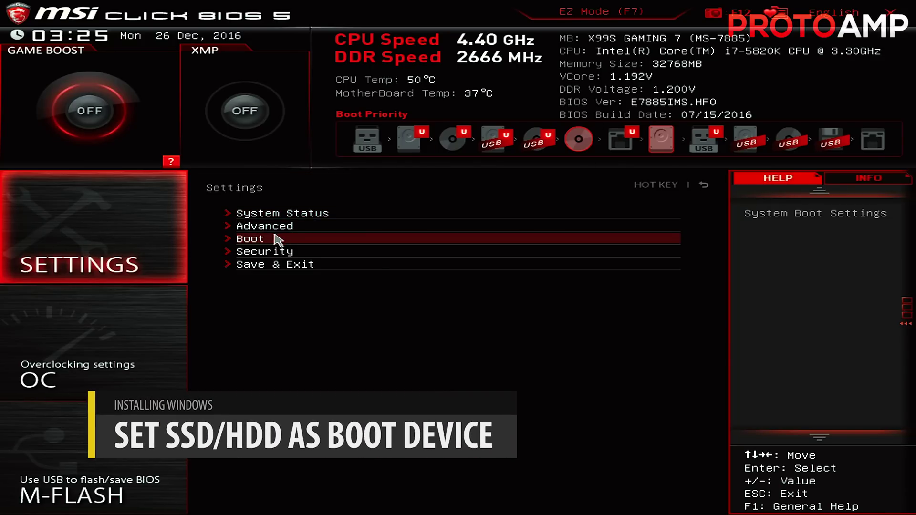
click(292, 243)
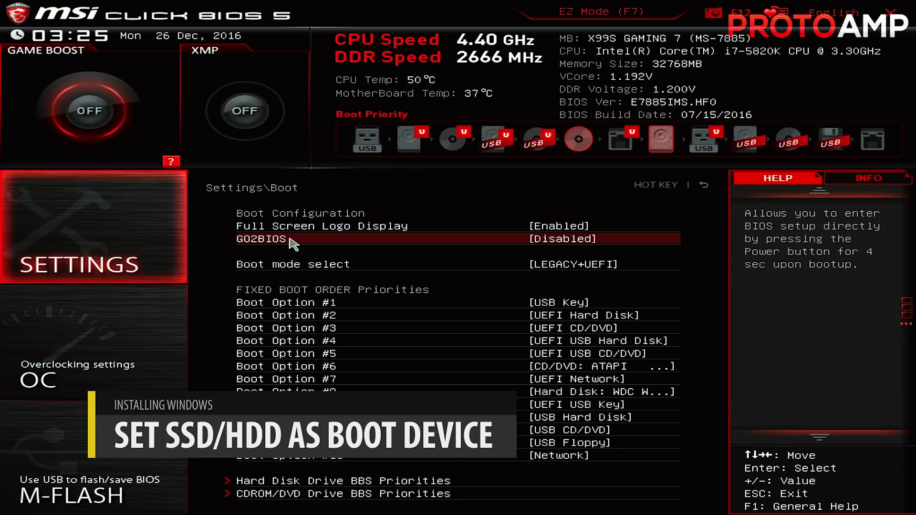
click(323, 302)
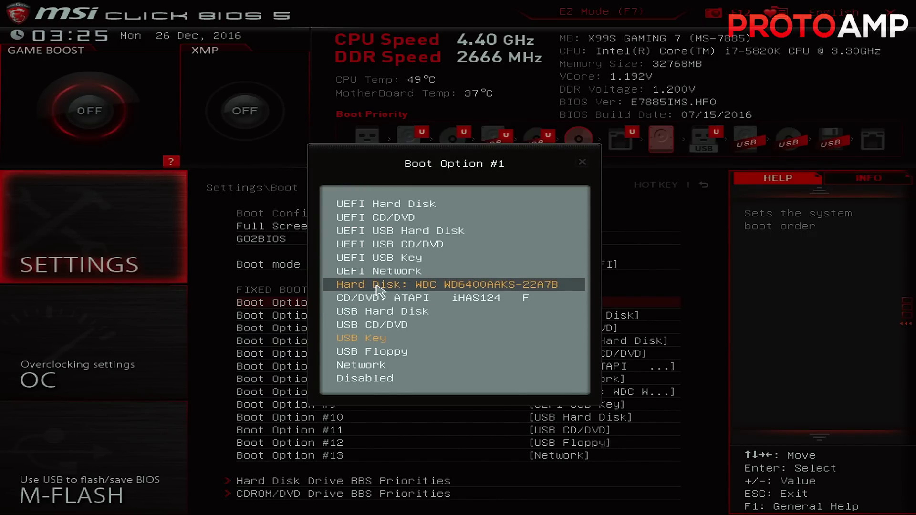
click(405, 284)
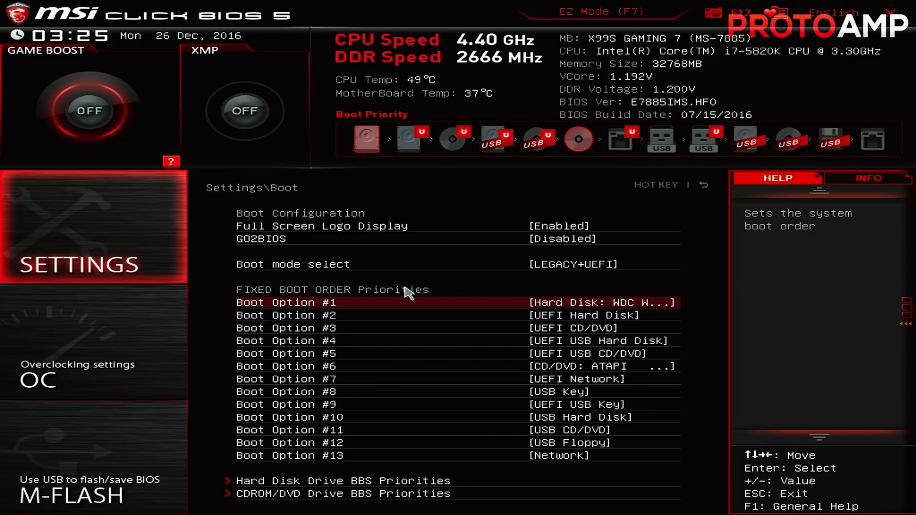
click(404, 305)
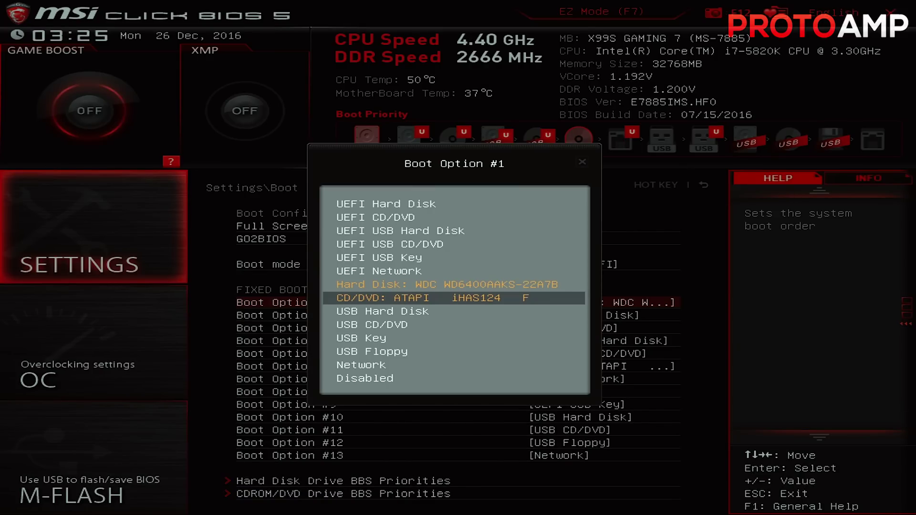
click(420, 289)
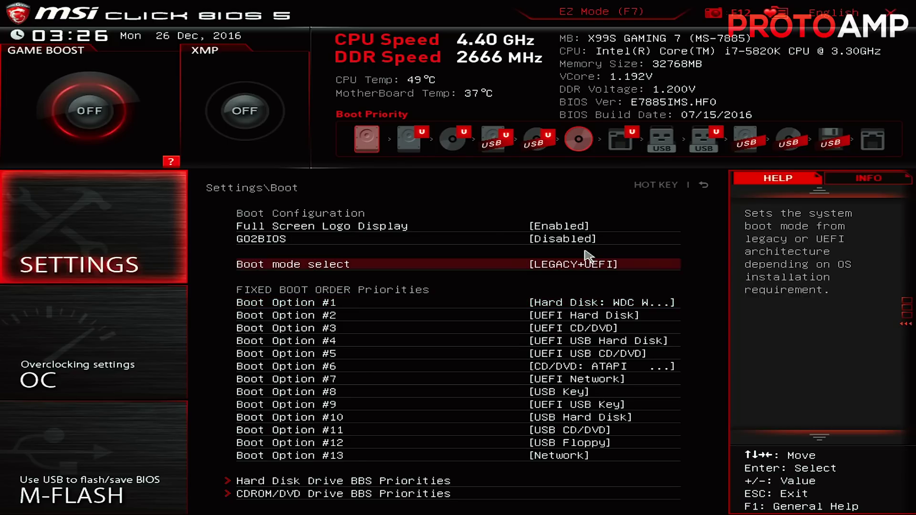
key(F10)
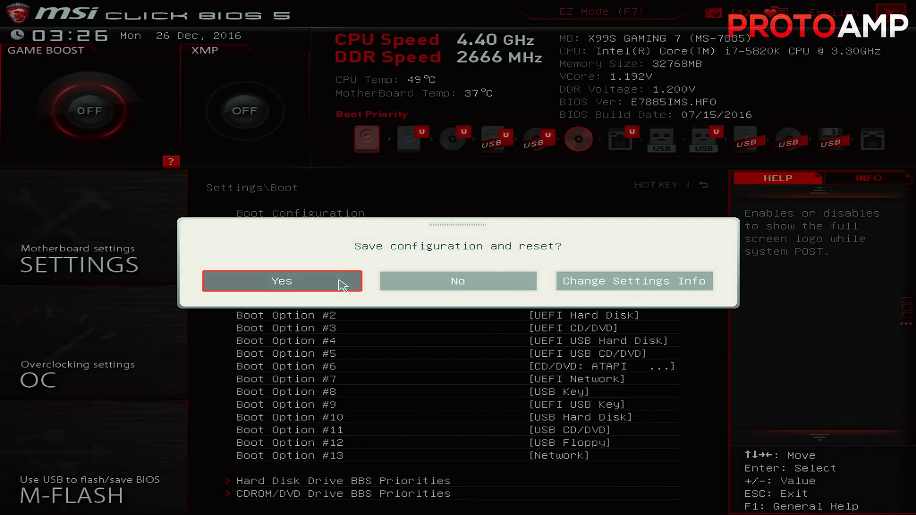
click(343, 281)
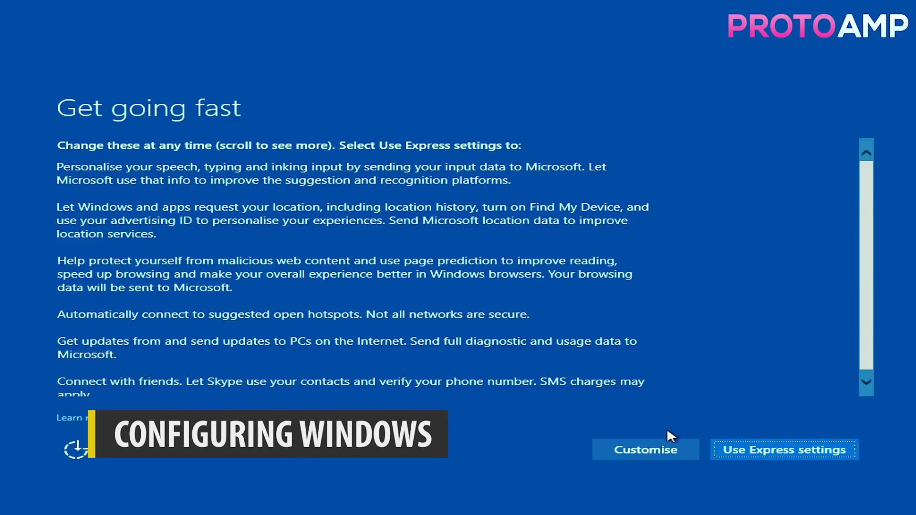
Customise privacy: turn off speech, typing data, advertising ID, Skype contacts and location
click(647, 449)
click(191, 183)
click(187, 227)
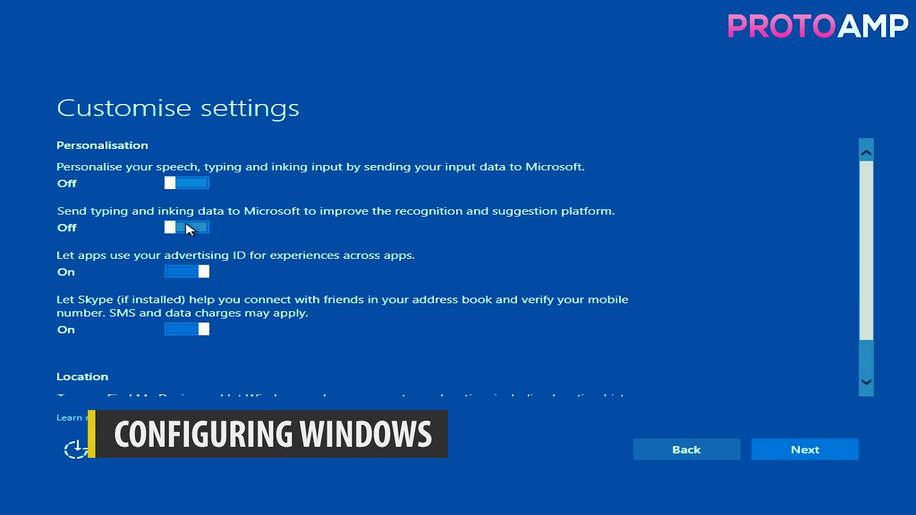
click(187, 272)
click(187, 329)
scroll(190, 333, down, 1)
click(187, 379)
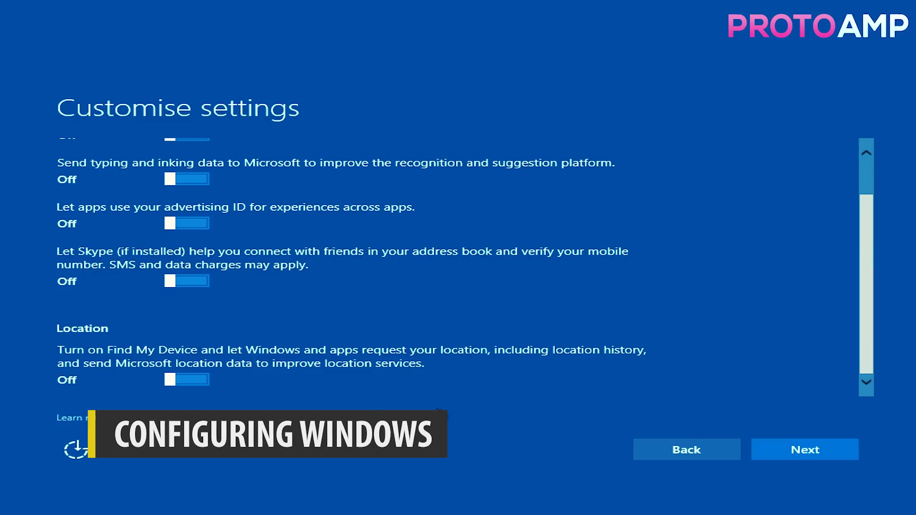
Turn off the connectivity options, page prediction and update sharing with other PCs
click(820, 449)
click(189, 181)
click(190, 225)
click(196, 268)
click(804, 452)
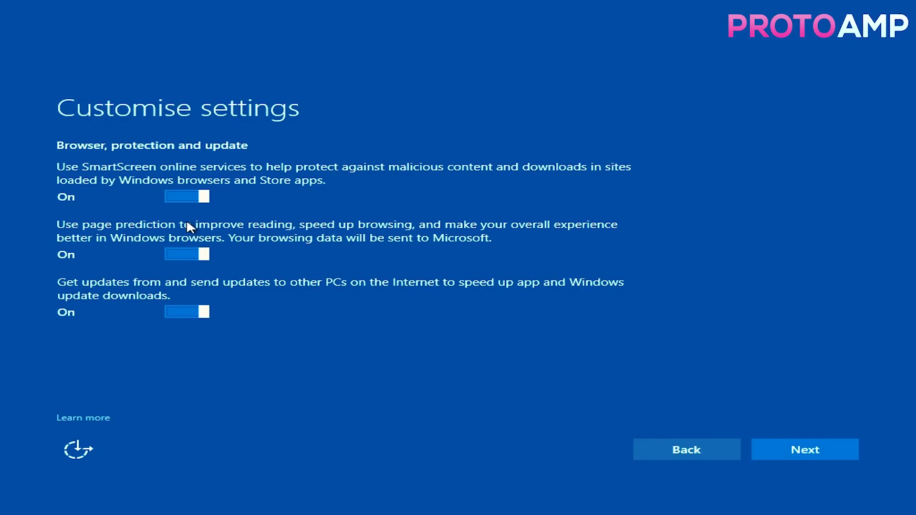
click(188, 253)
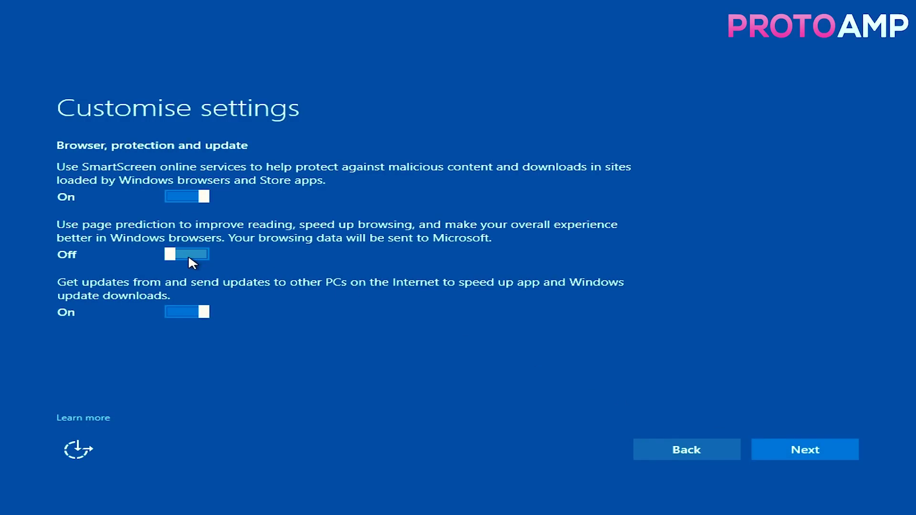
click(179, 311)
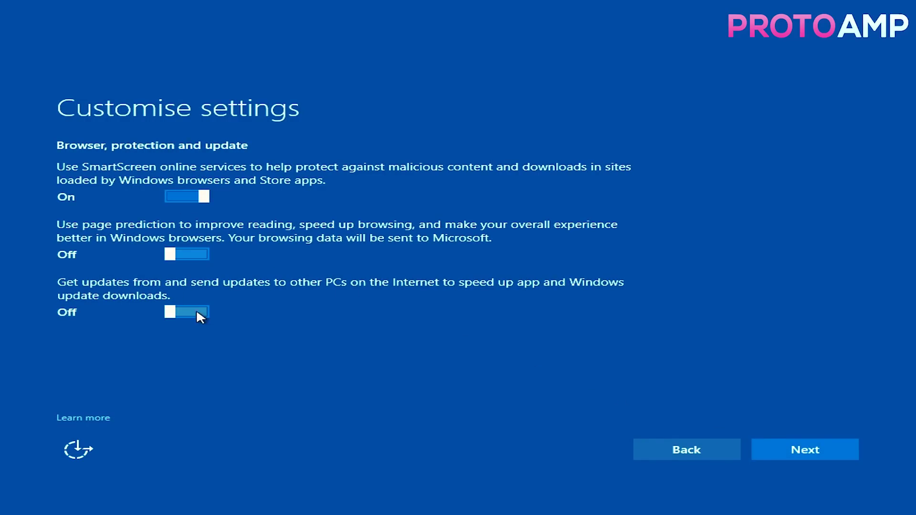
click(818, 456)
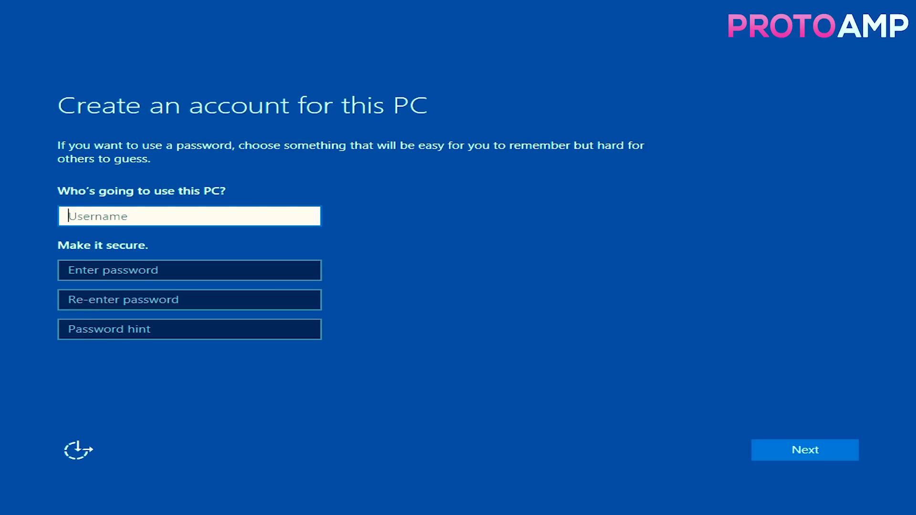
Create the local account 'Tutorial' with a password and hint, then turn on Cortana
text(Tutorial)
key(Tab)
text(qwerty)
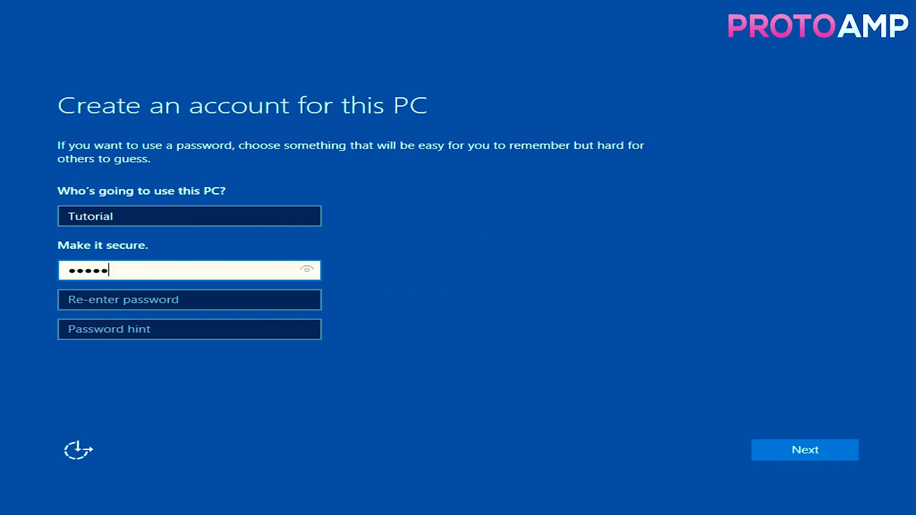
key(Tab)
text(qwerty)
key(Tab)
text(NOT qwerty)
key(BackSpace)
key(BackSpace)
key(BackSpace)
key(BackSpace)
key(BackSpace)
key(BackSpace)
text(q.w.e.r.t.y)
click(801, 457)
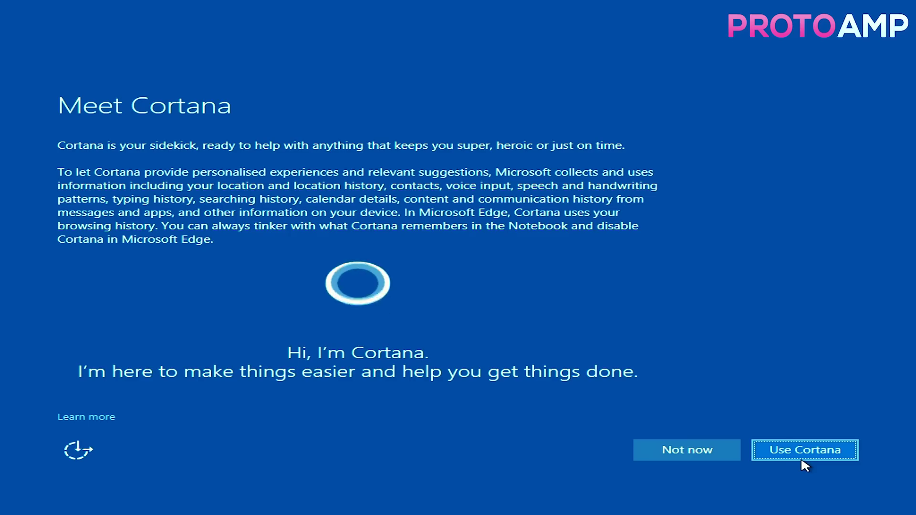
click(802, 456)
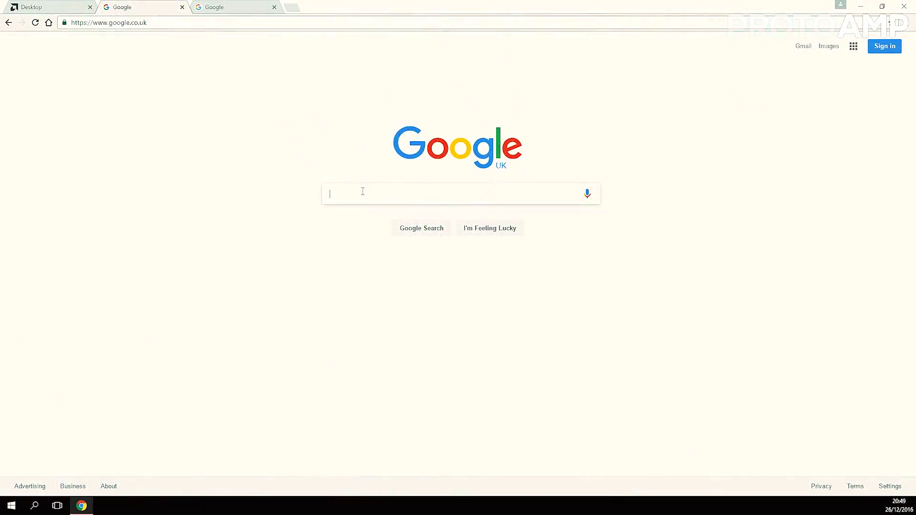
Search Google for nvidia and open the GeForce drivers page
text(nvidia)
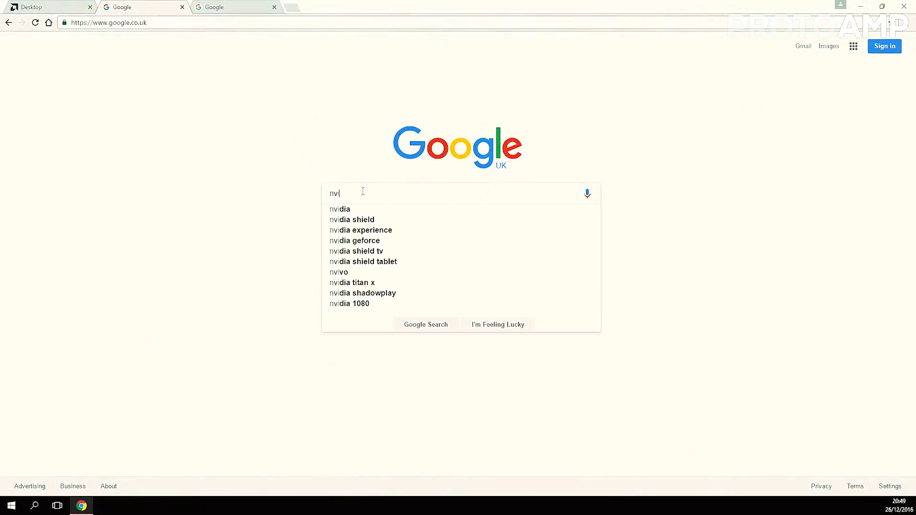
key(Return)
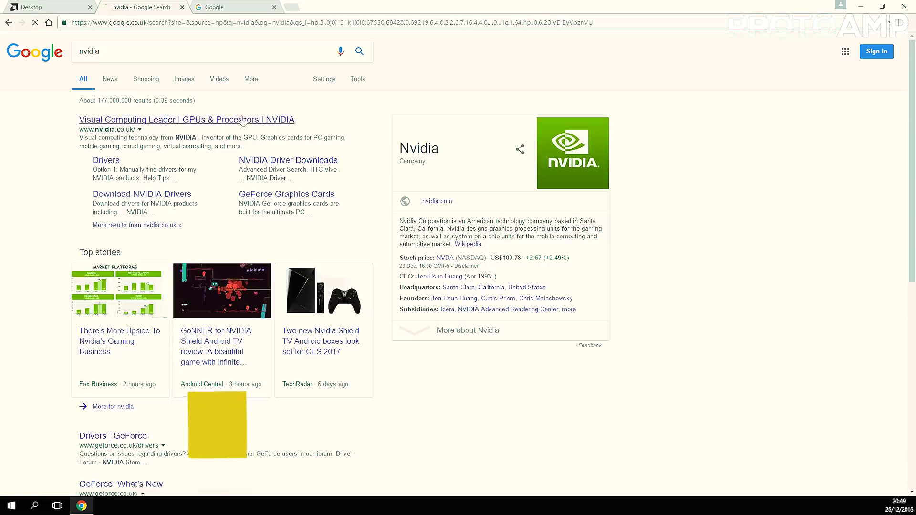
click(242, 120)
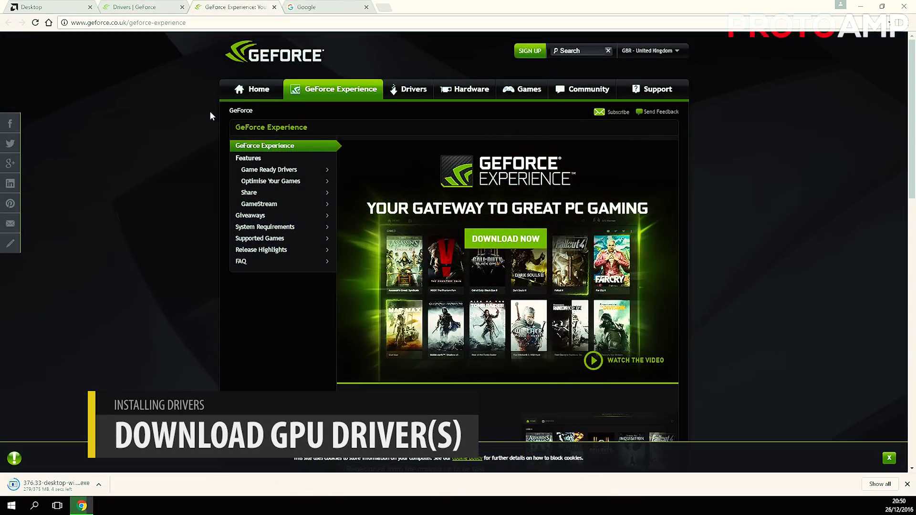
scroll(205, 196, down, 15)
scroll(206, 198, up, 15)
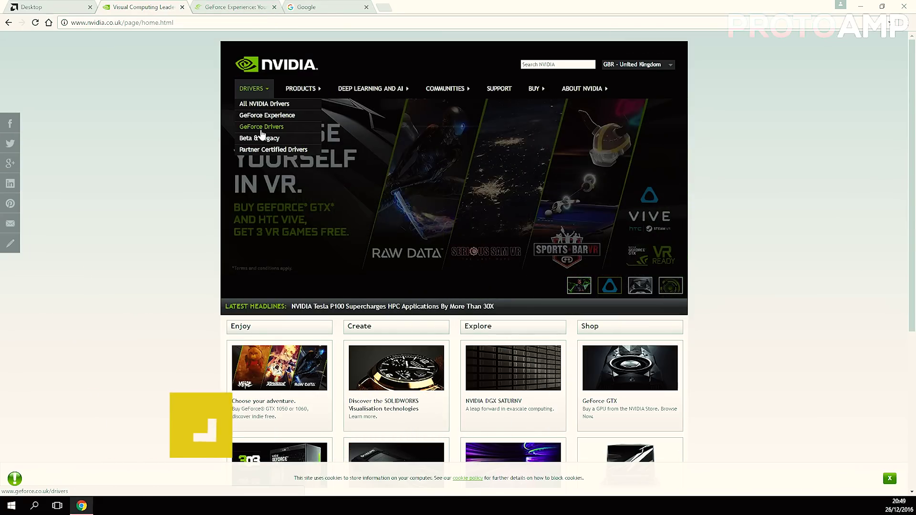
click(262, 136)
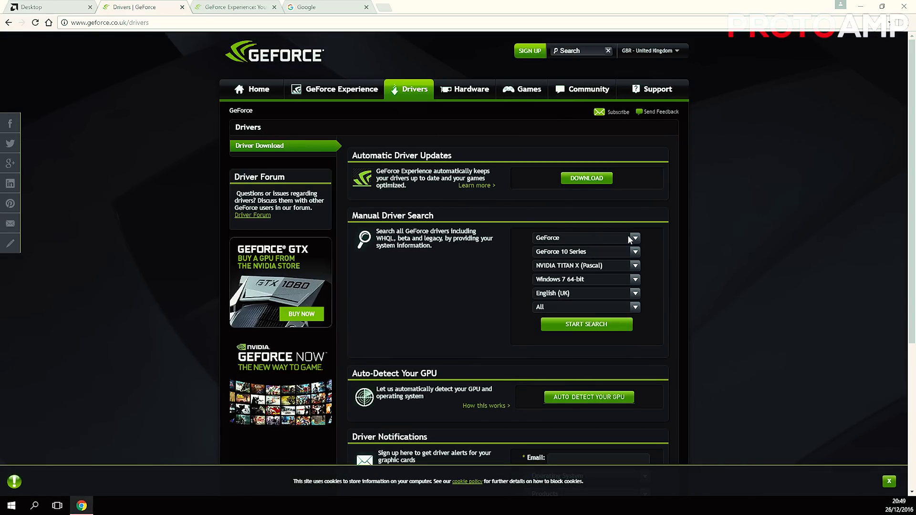
Select GeForce, 900 Series and GeForce GTX 980 Ti in the driver finder
click(635, 238)
click(635, 237)
click(635, 238)
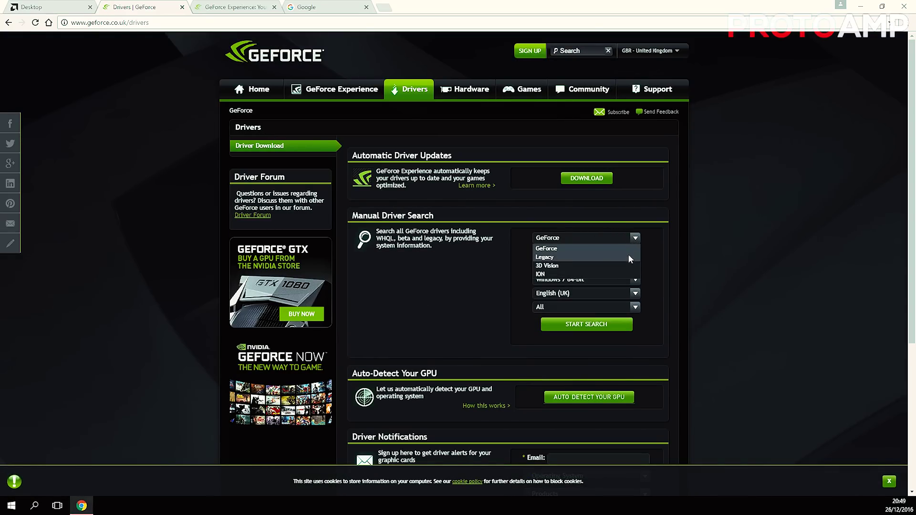
click(606, 247)
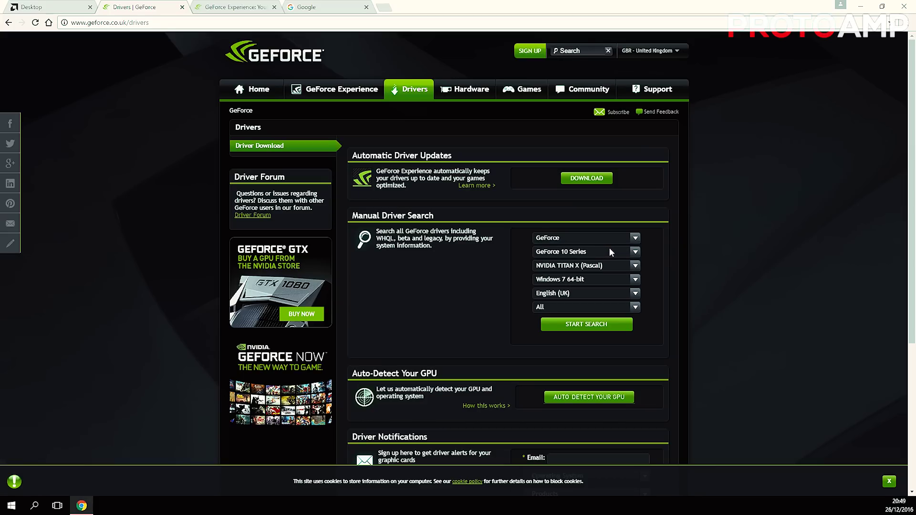
click(635, 251)
mouse_move(636, 275)
mouse_down()
mouse_move(640, 317)
mouse_move(641, 266)
mouse_up()
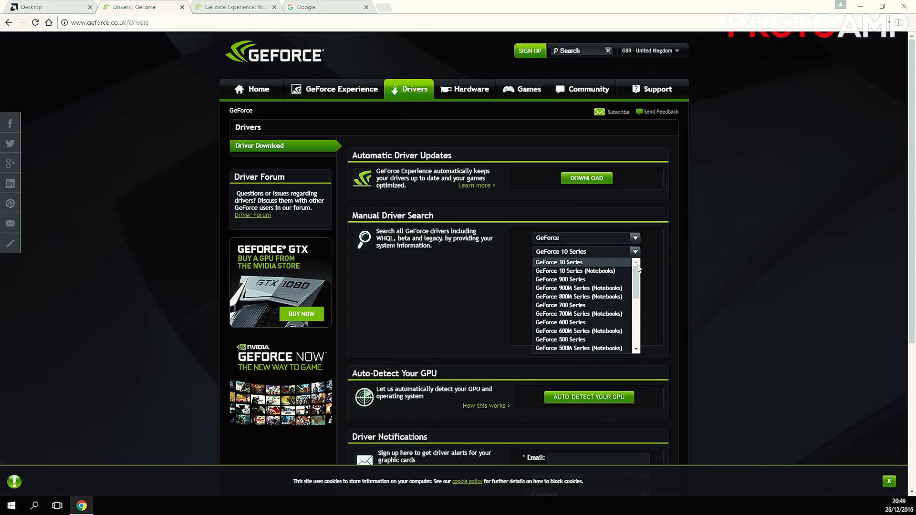
click(597, 279)
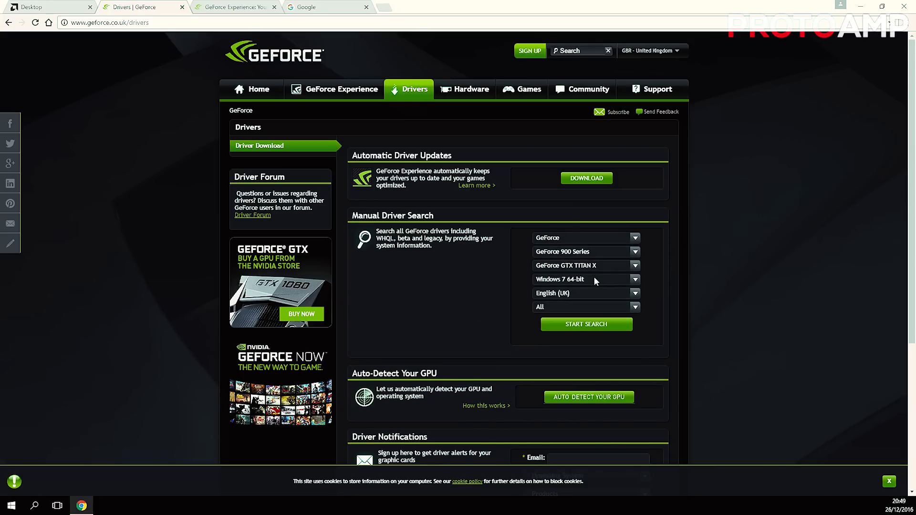
click(635, 266)
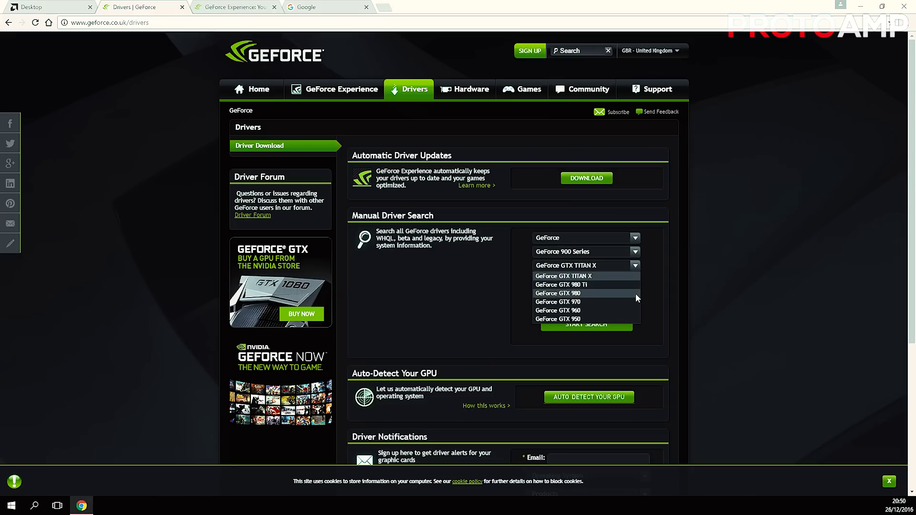
click(614, 285)
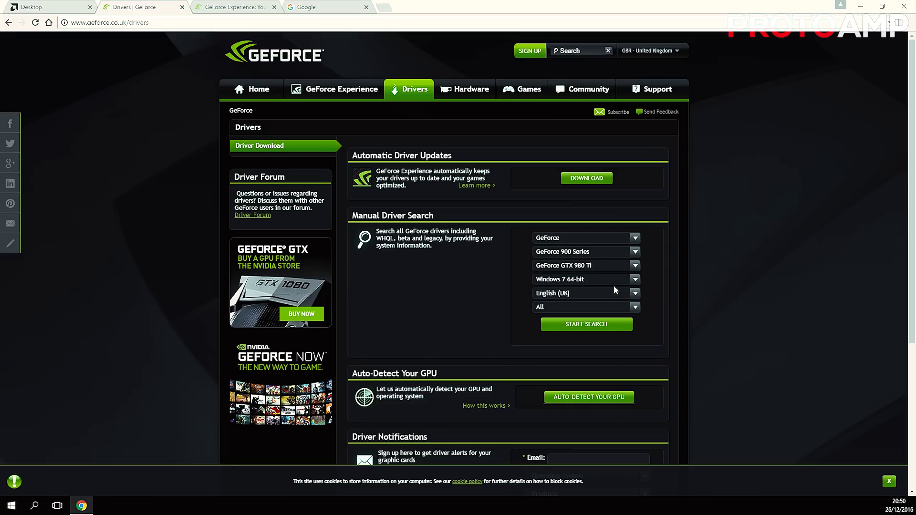
Choose Windows 10 64-bit, English (UK) and All download types
click(630, 281)
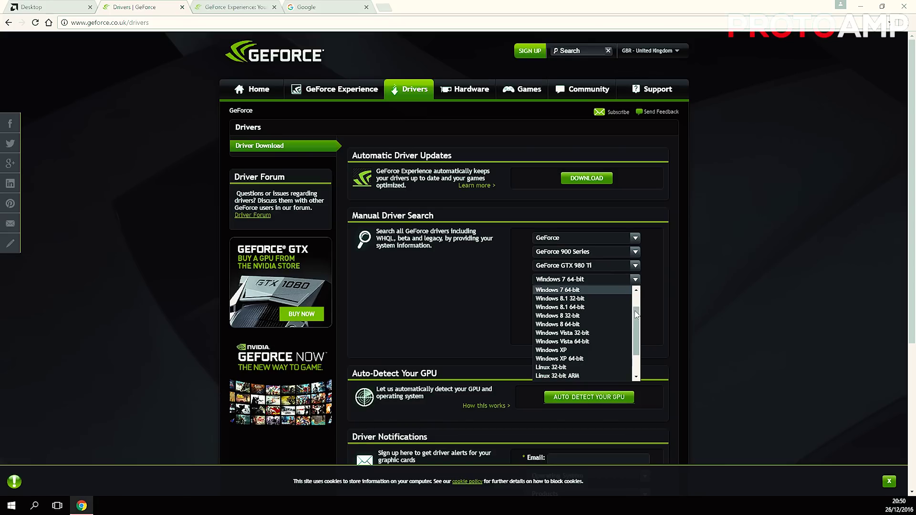
drag(635, 311, 643, 294)
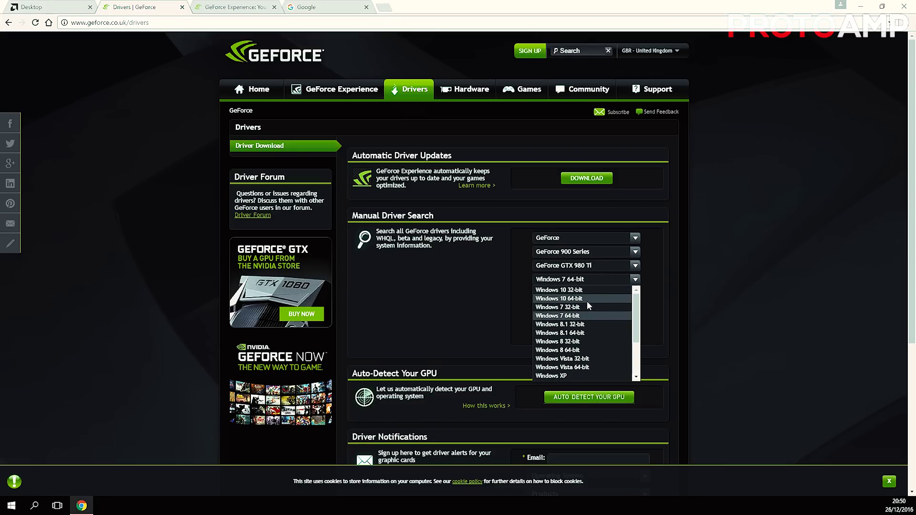
click(586, 301)
click(634, 294)
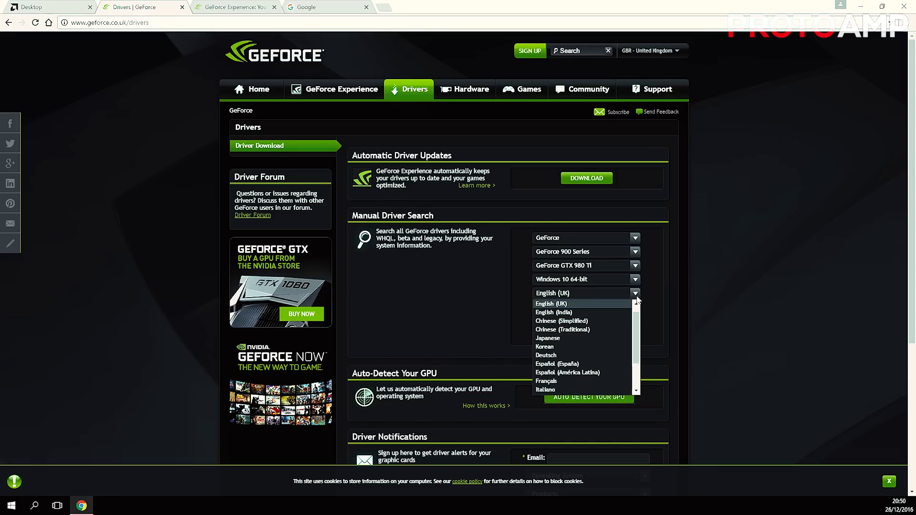
click(637, 296)
click(636, 310)
click(635, 310)
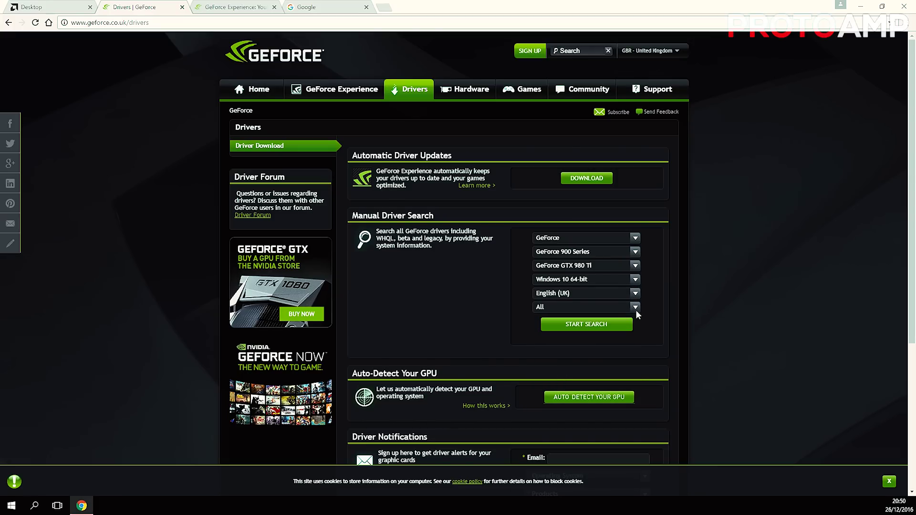
Search for matching drivers and download the 376.33 Game Ready Driver
click(605, 328)
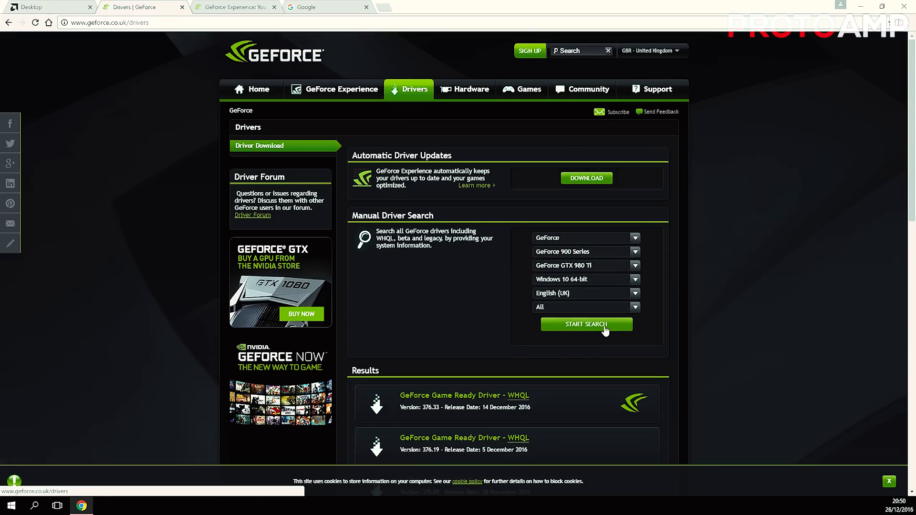
scroll(605, 330, down, 5)
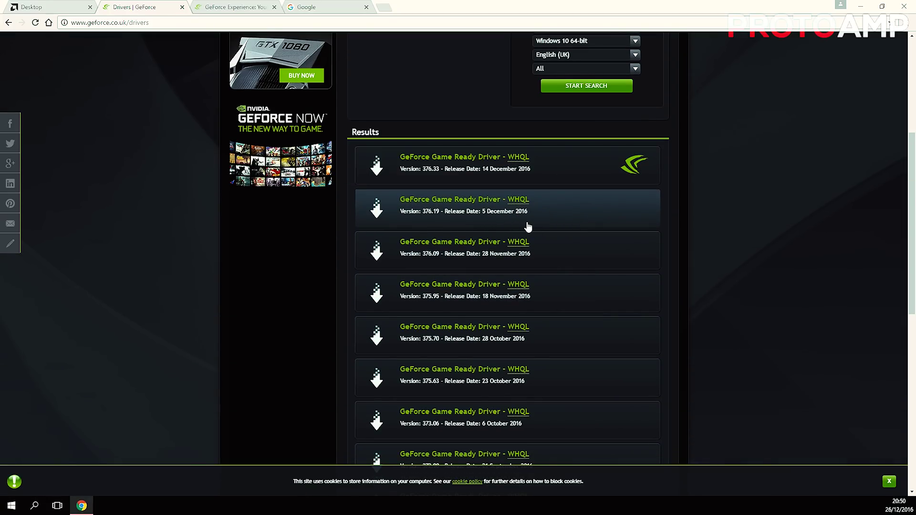
click(476, 186)
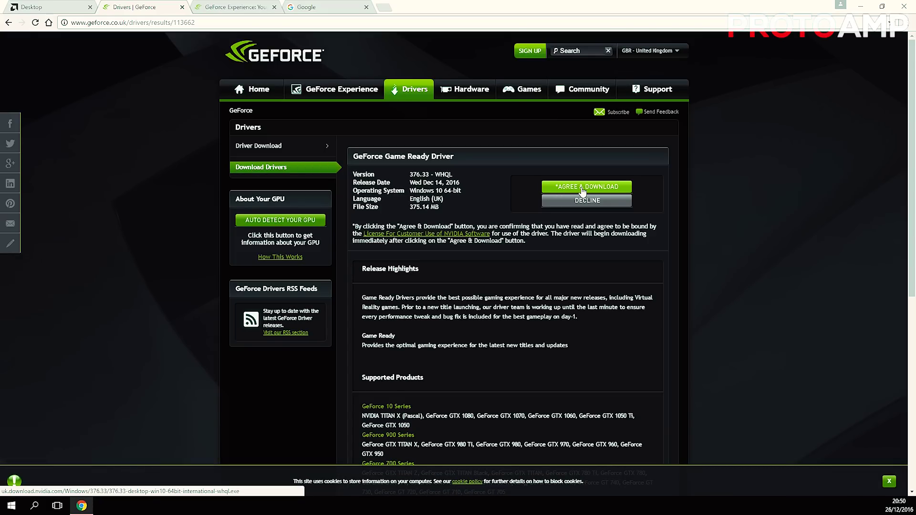
click(582, 189)
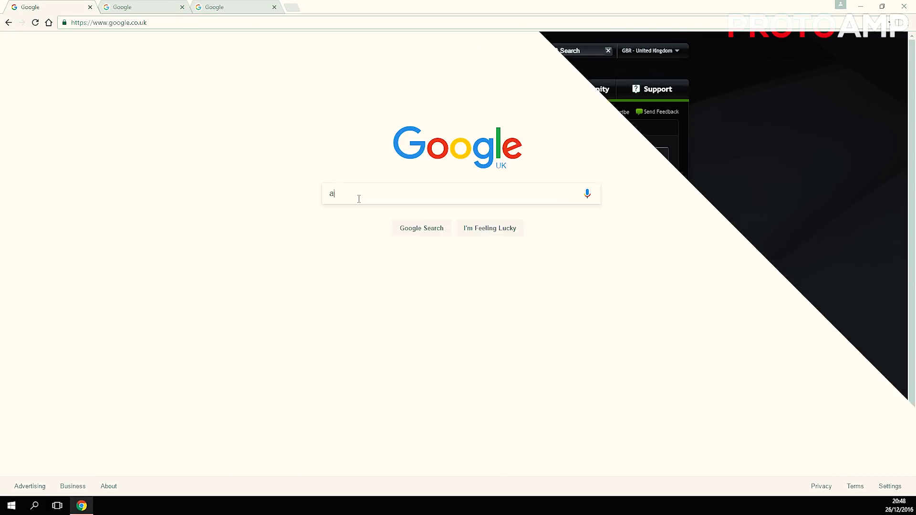
Search Google for amd and open AMD's Windows 10 64-bit Radeon driver page
text(amd)
key(Return)
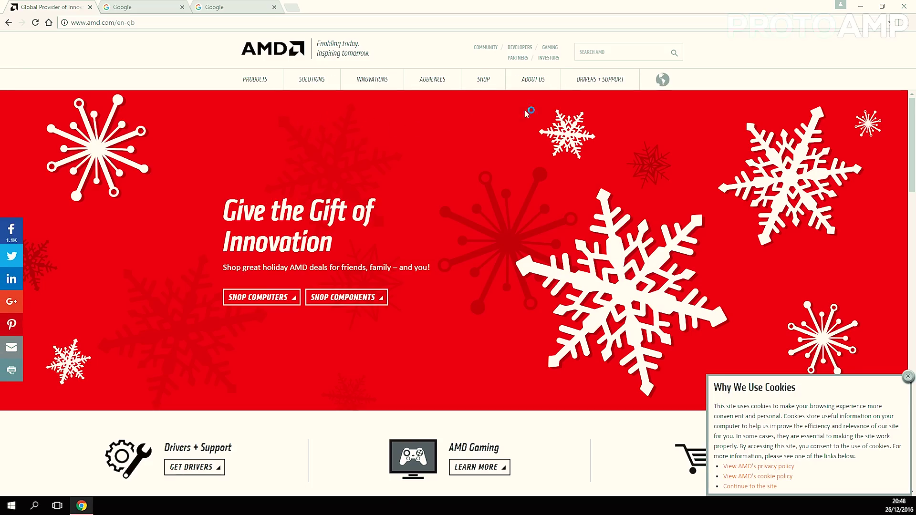
mouse_move(585, 87)
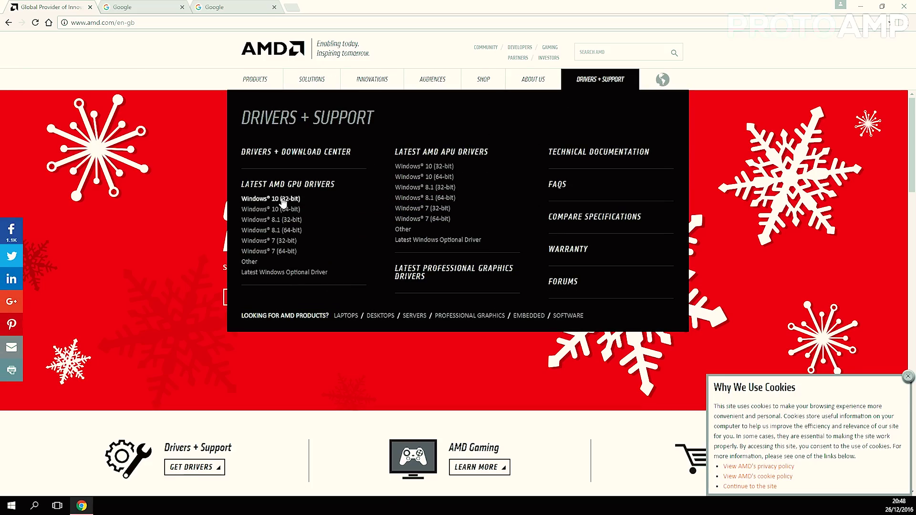
click(261, 211)
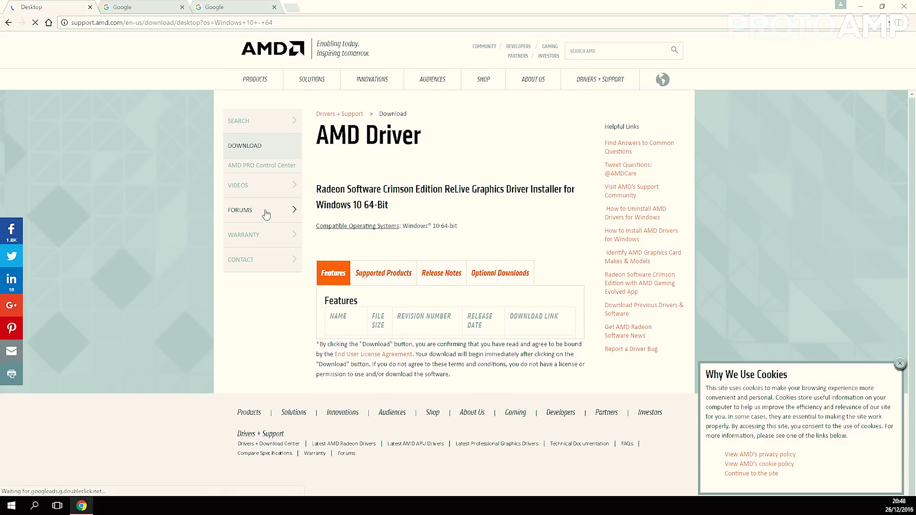
scroll(315, 224, down, 3)
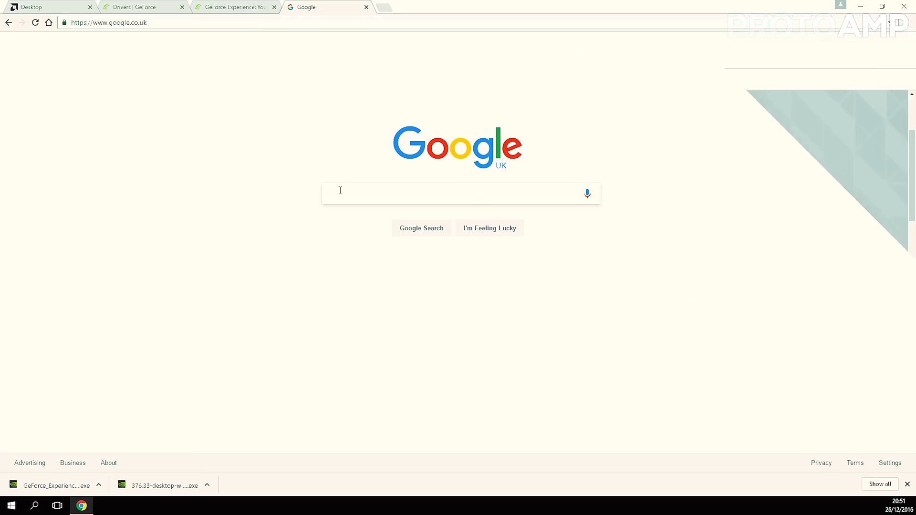
Search Google for msi and open the motherboards catalogue on MSI UK
text(msi)
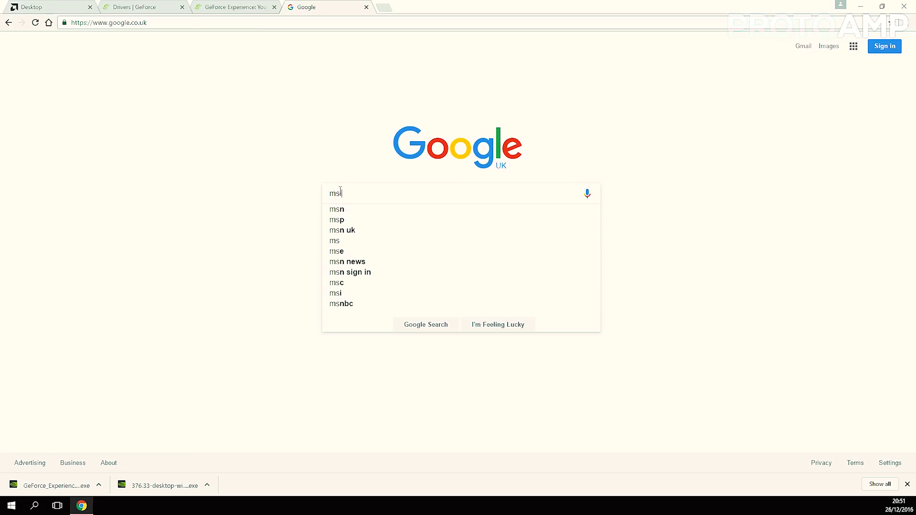
key(Return)
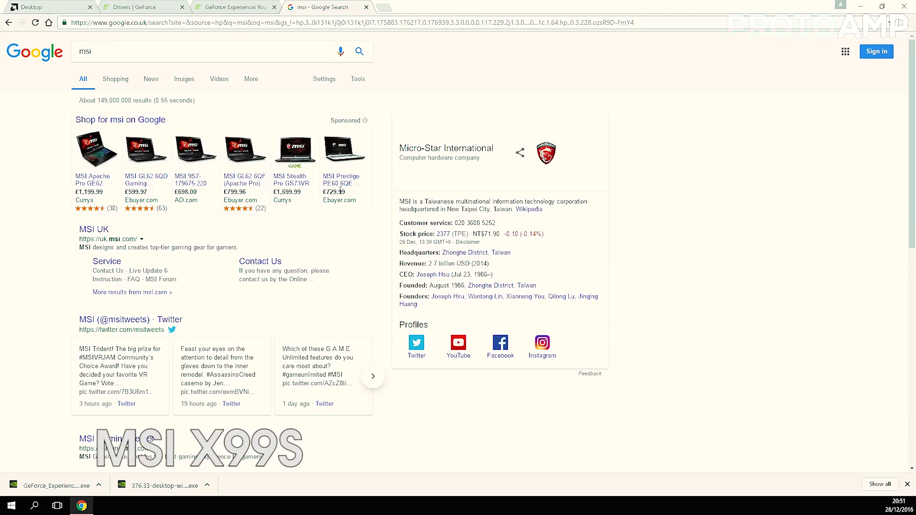
click(104, 232)
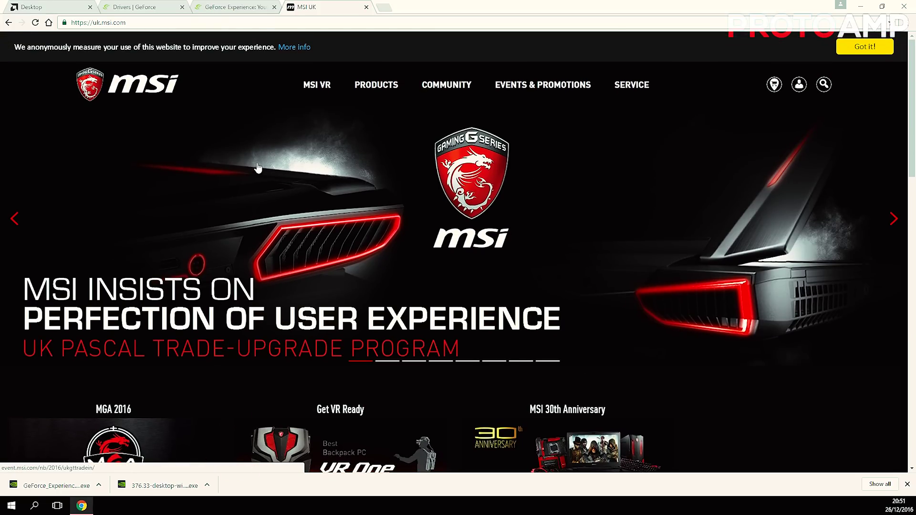
mouse_move(379, 92)
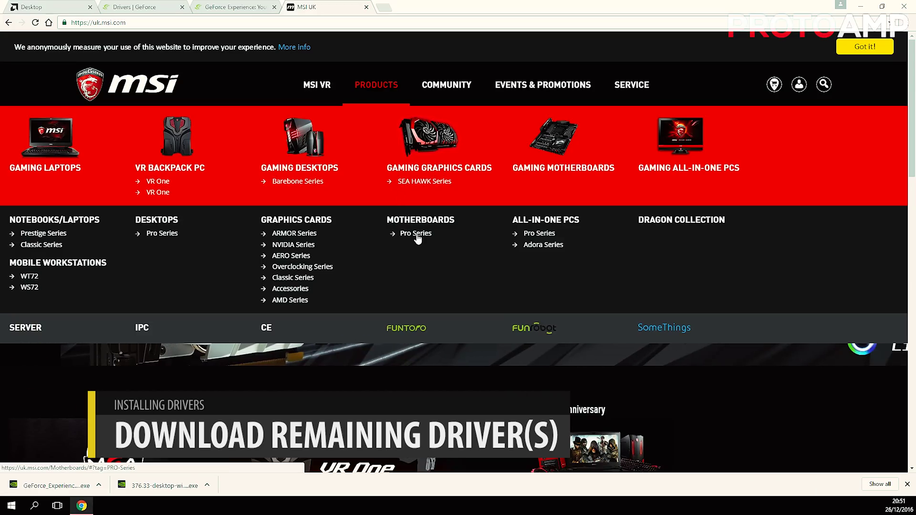
click(432, 228)
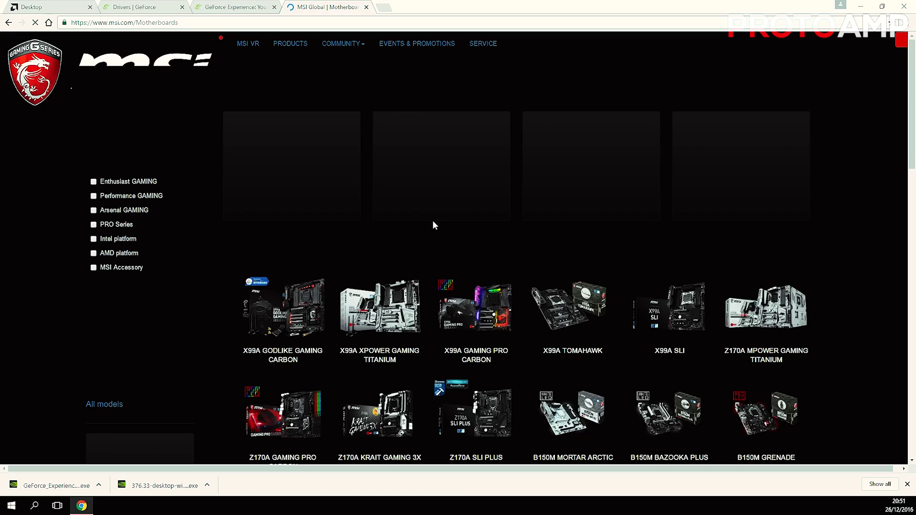
Filter motherboards to the Intel X99 chipset and open the X99S GAMING 7 page
scroll(428, 228, down, 8)
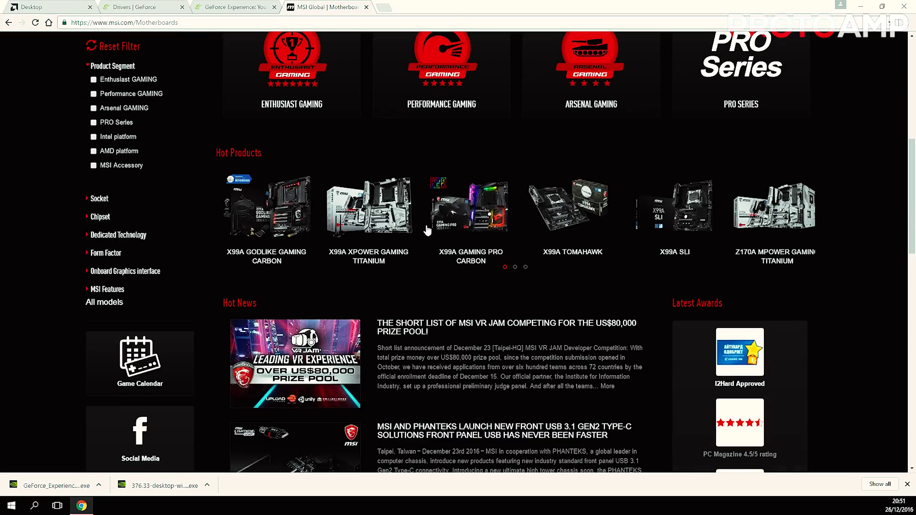
click(91, 217)
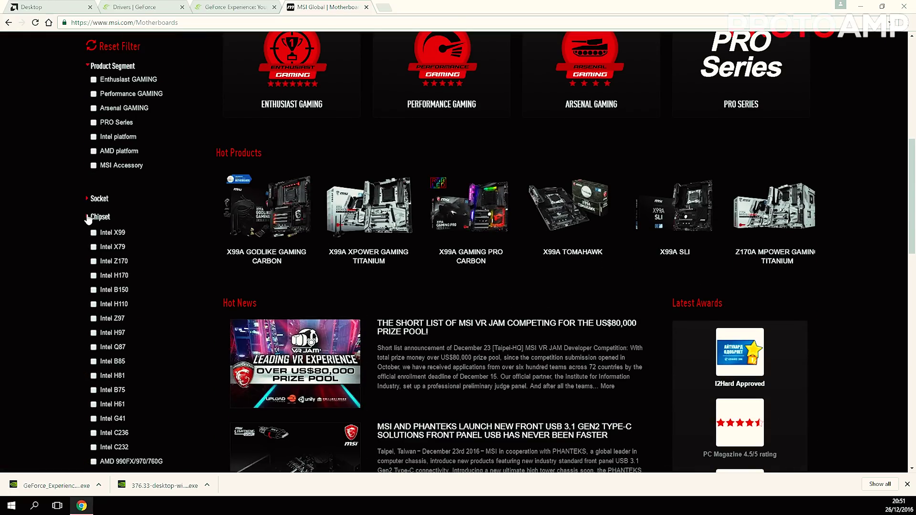
click(94, 230)
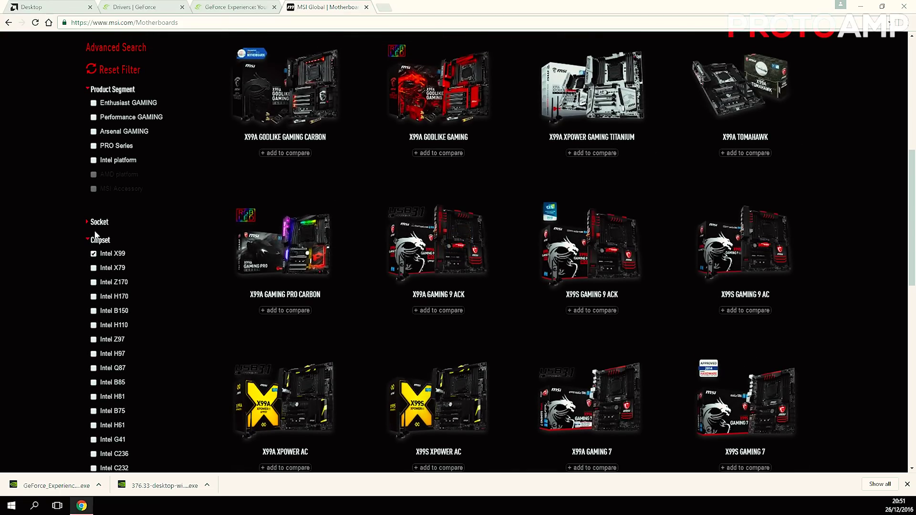
click(88, 241)
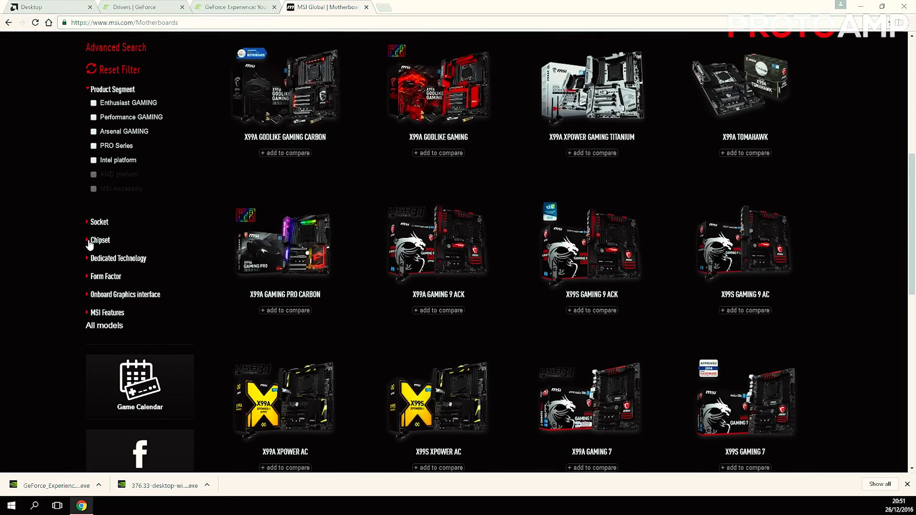
scroll(611, 191, down, 3)
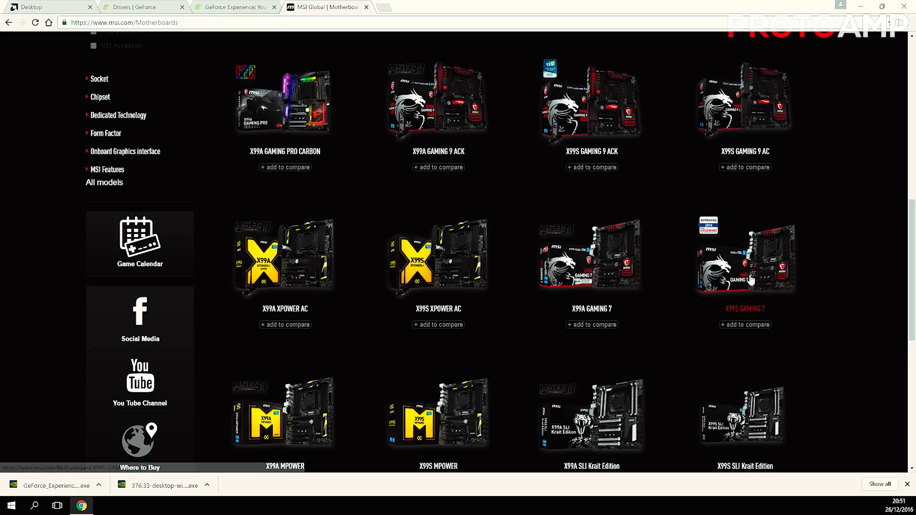
click(739, 276)
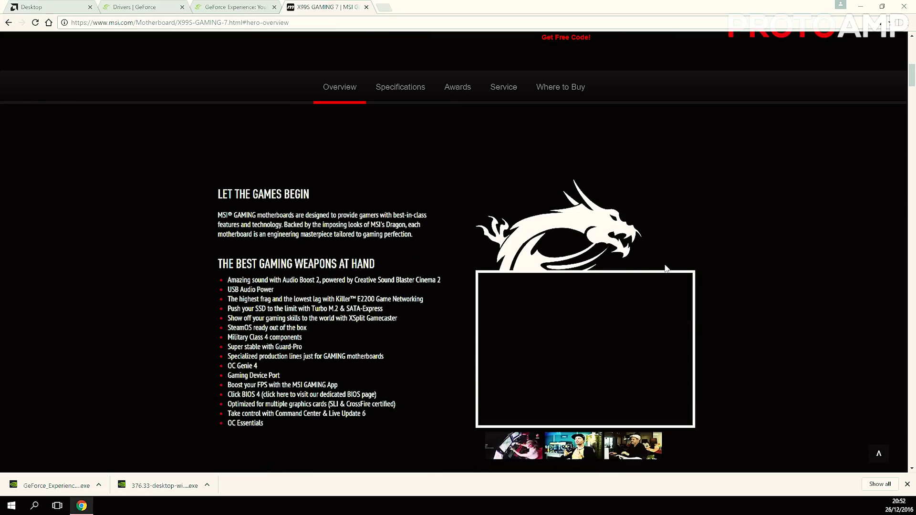
List the X99S GAMING 7 driver downloads for Win10 64
click(514, 96)
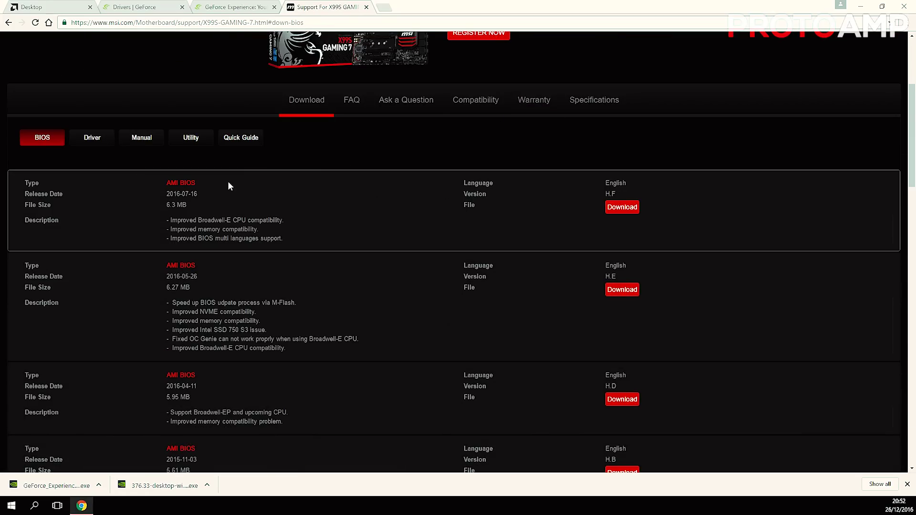
click(93, 207)
click(41, 248)
click(34, 391)
Download the Rapid Storage, Realtek audio, Killer network, Turbo Boost Max, ASMedia USB, Management Engine and chipset drivers
scroll(120, 271, down, 4)
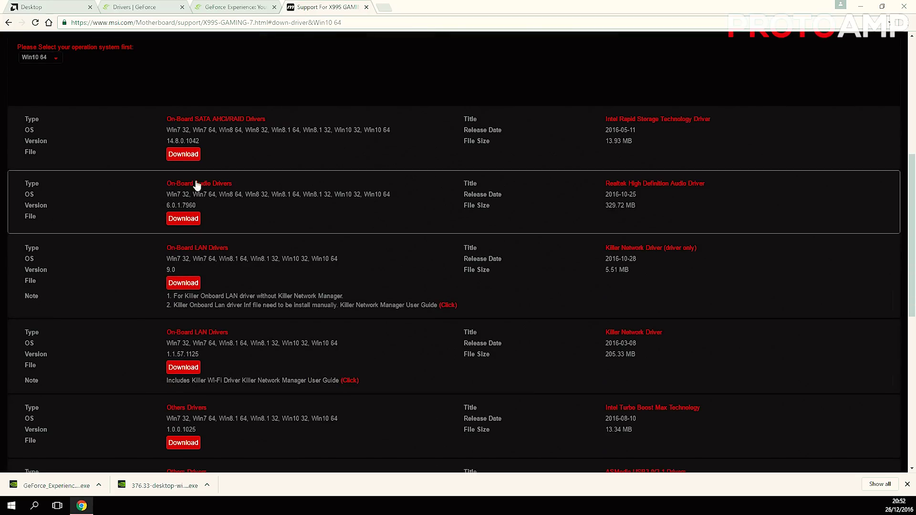
click(183, 153)
click(183, 218)
scroll(704, 245, down, 2)
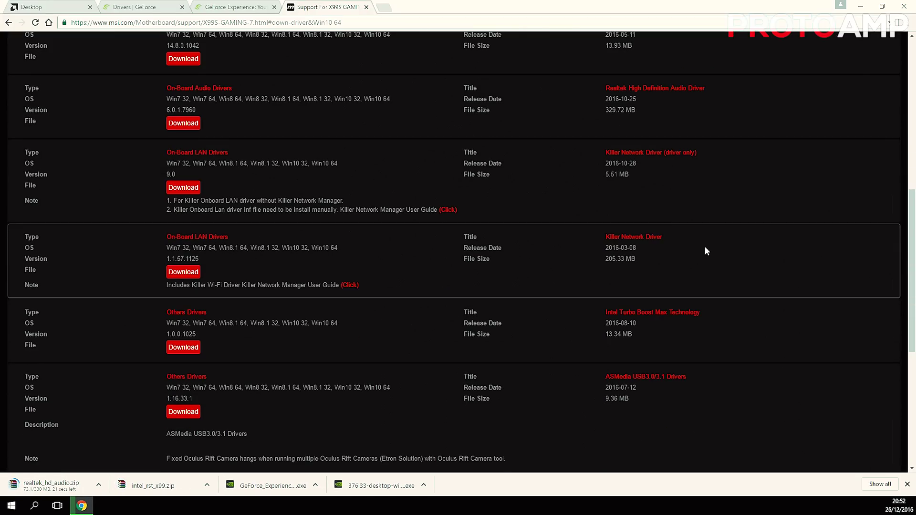
click(183, 187)
click(183, 347)
click(183, 411)
scroll(305, 382, down, 5)
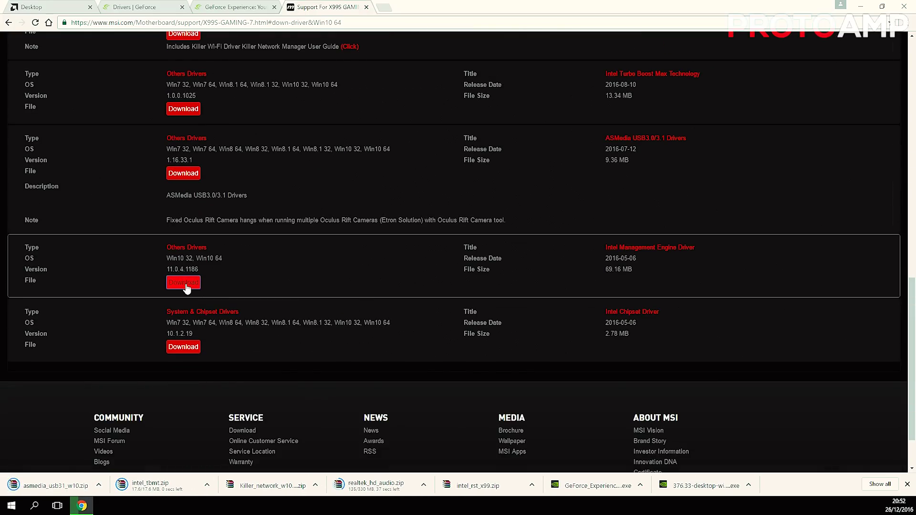
click(183, 282)
click(183, 347)
scroll(141, 341, up, 10)
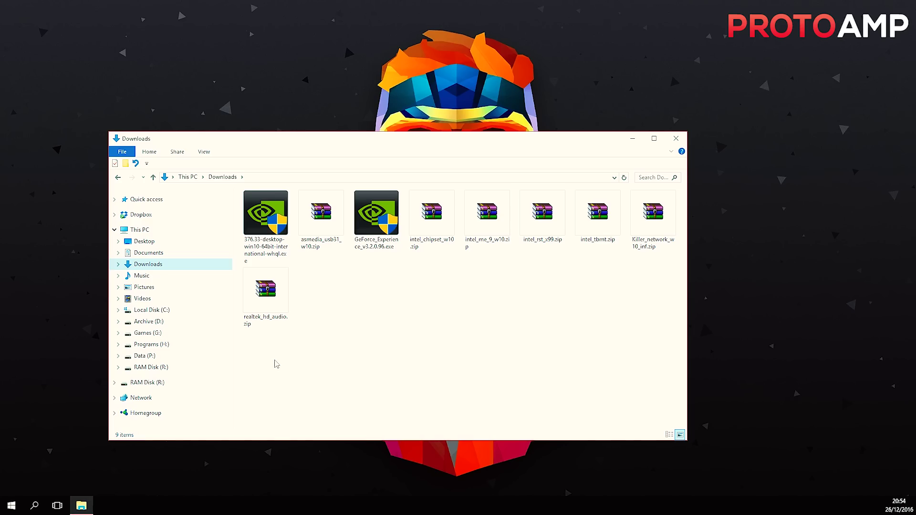
Extract asmedia_usb31_w10.zip into Downloads and check the extracted folder
drag(274, 361, 658, 193)
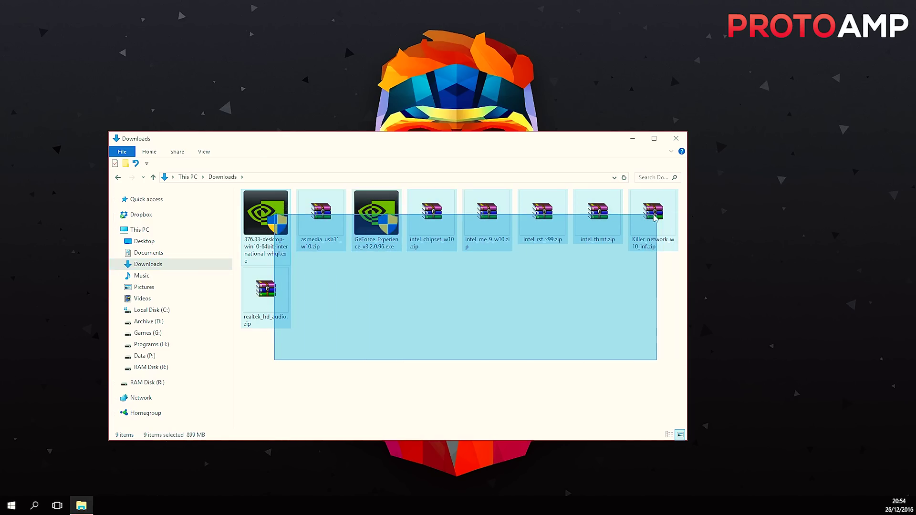
drag(658, 194, 323, 368)
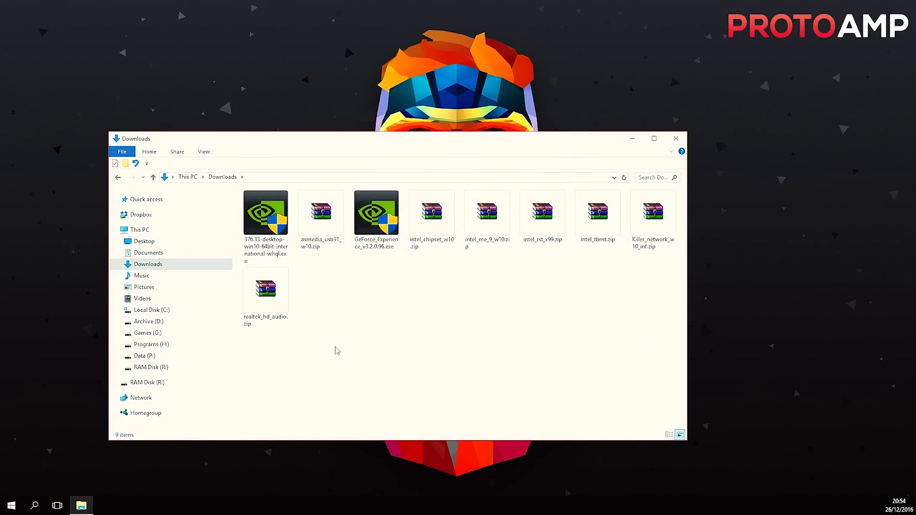
right_click(319, 221)
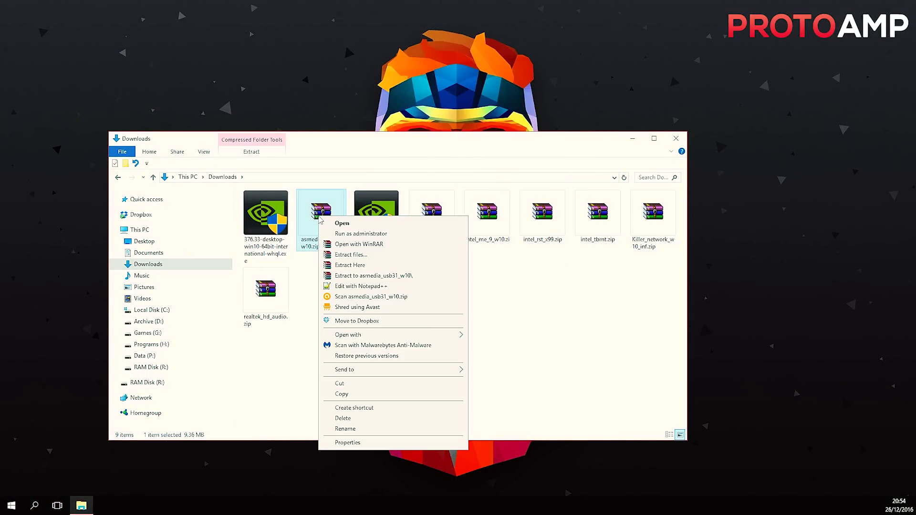
click(334, 265)
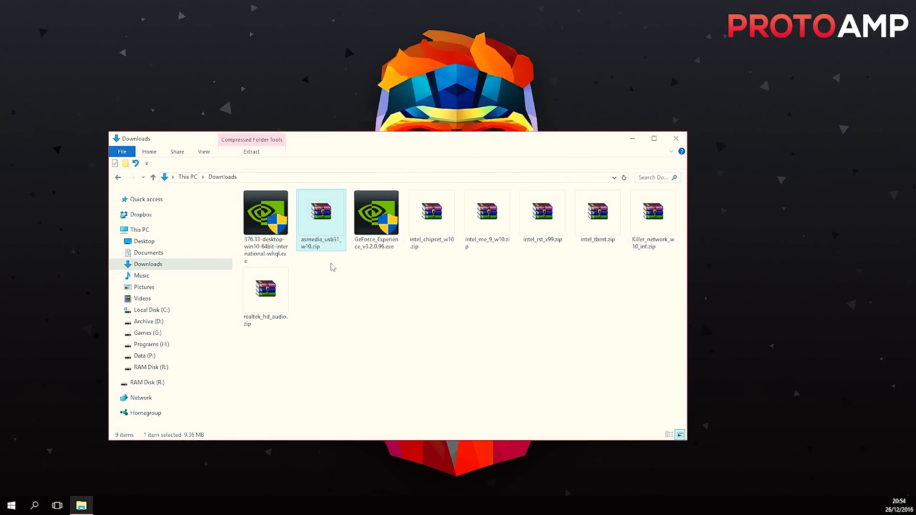
double_click(328, 297)
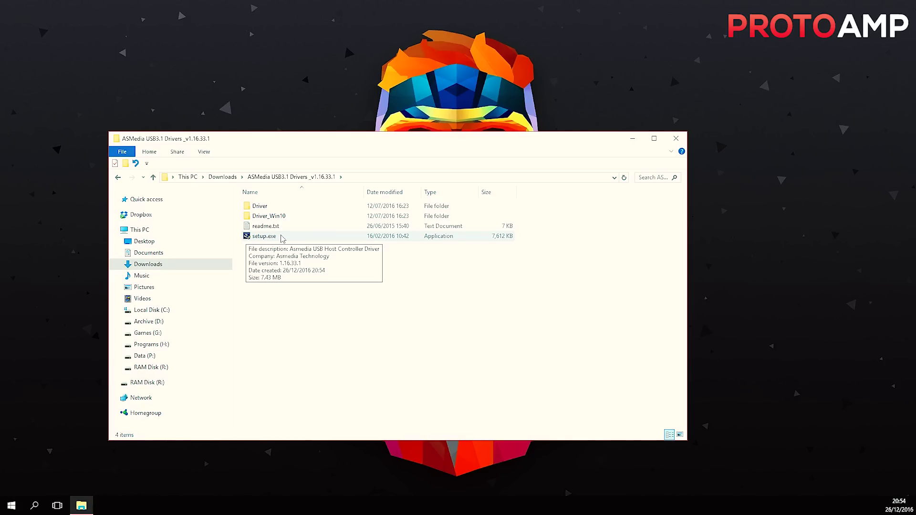
key(alt+Left)
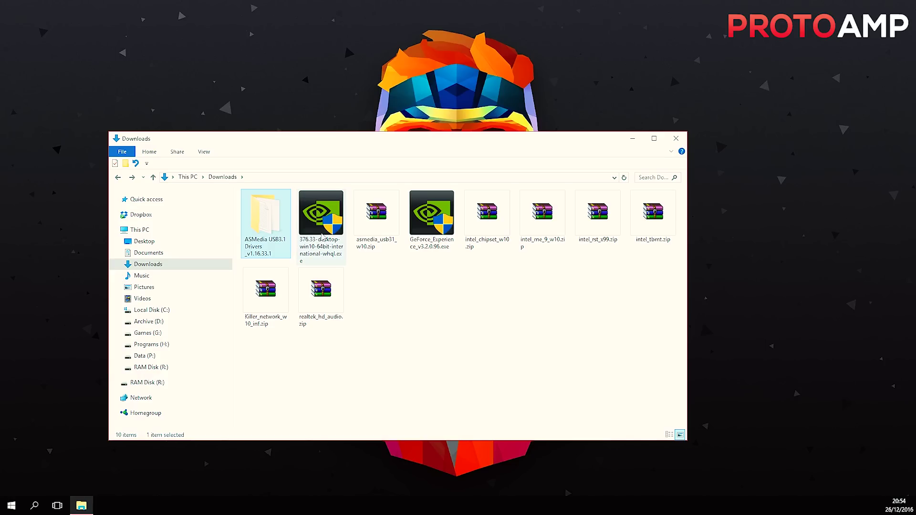
Extract intel_chipset_w10.zip and select SetupChipset.exe in the Intel_10.1.2.19 folder
click(488, 229)
right_click(490, 228)
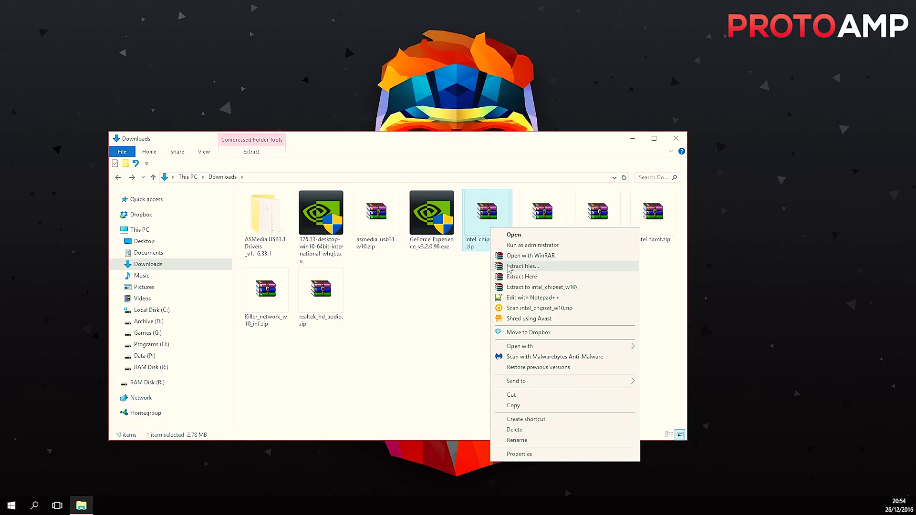
click(510, 278)
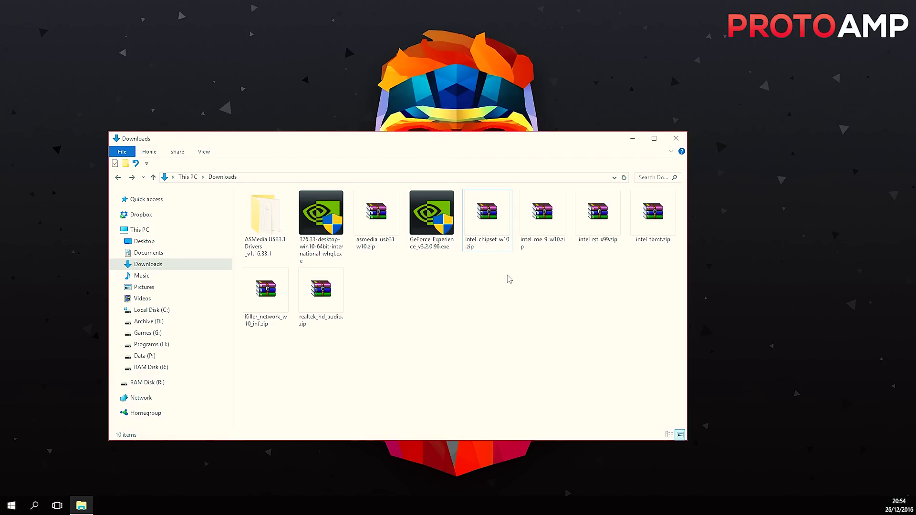
double_click(384, 305)
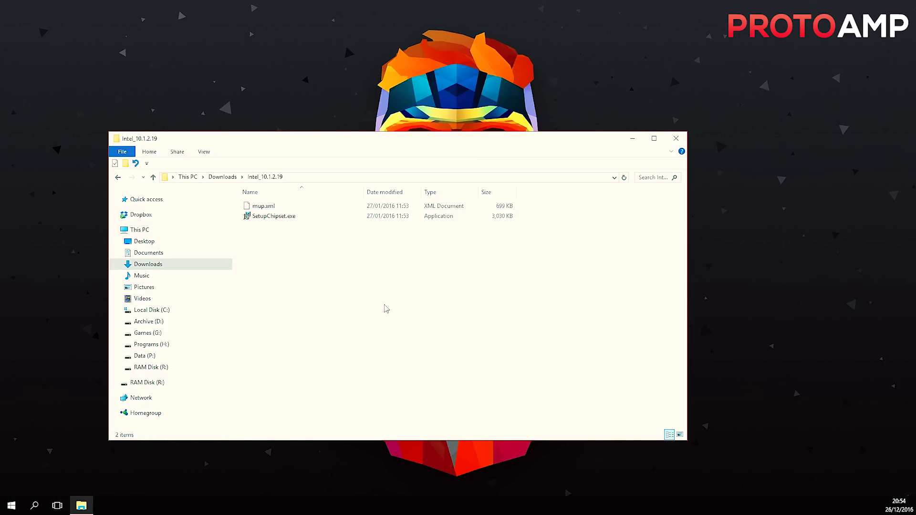
click(274, 219)
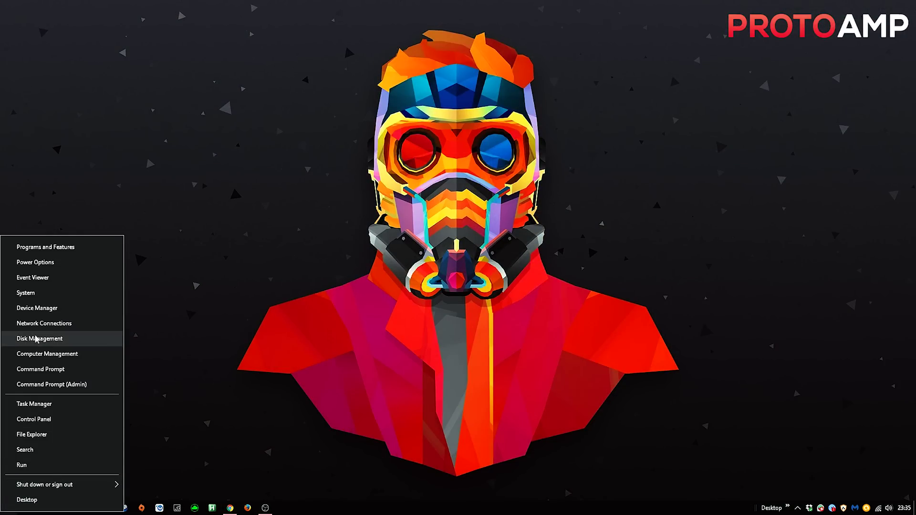
Bring up the product key prompt from System information, then dismiss it and close the window
key(super+Pause)
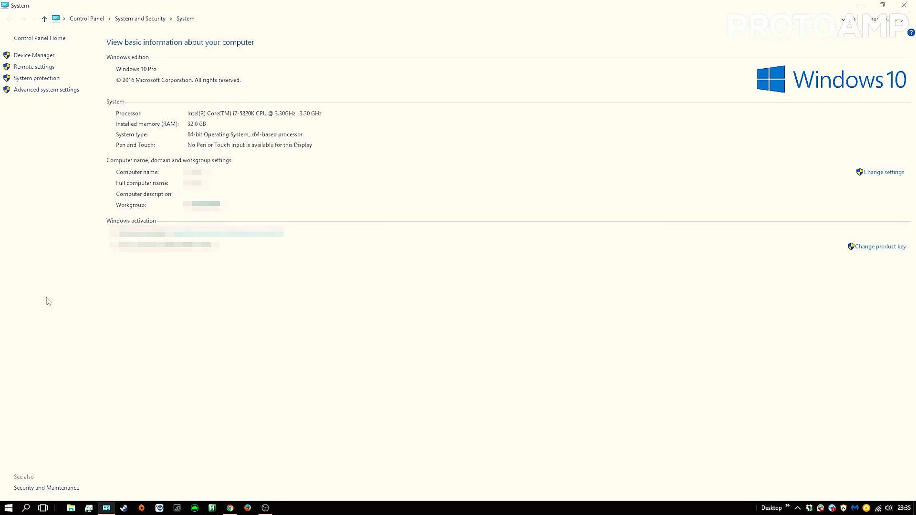
click(869, 249)
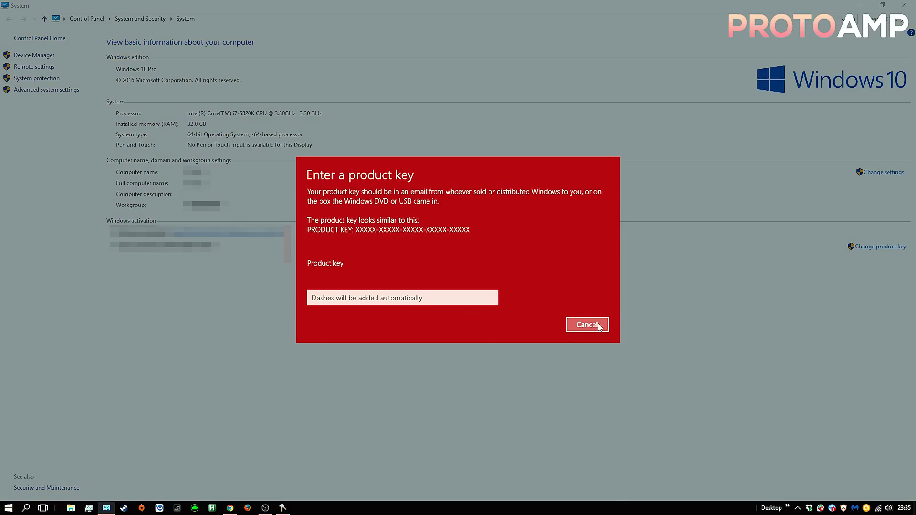
click(587, 325)
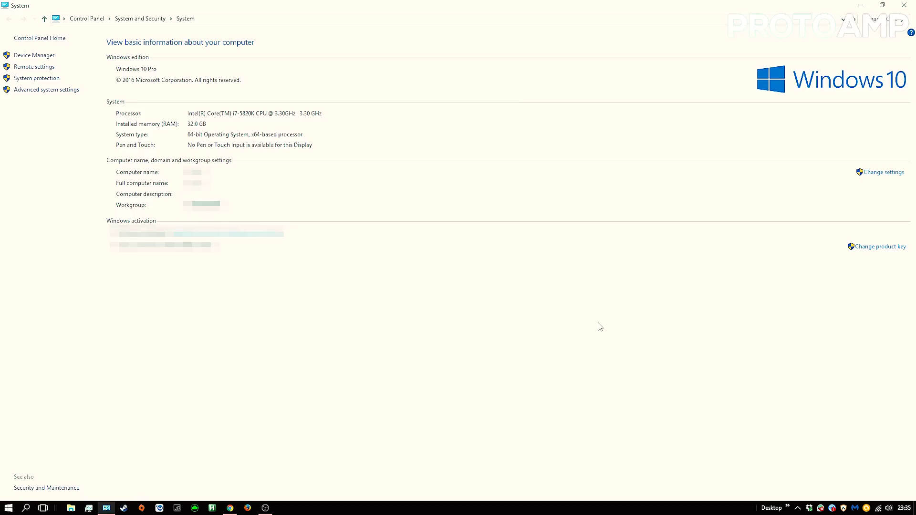
click(902, 5)
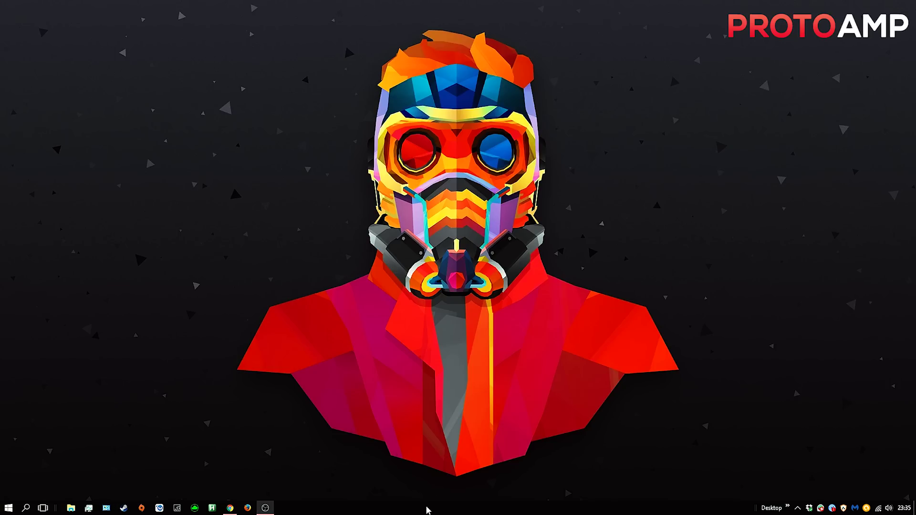
Open Settings from the taskbar and choose Change product key on the Activation page
right_click(427, 510)
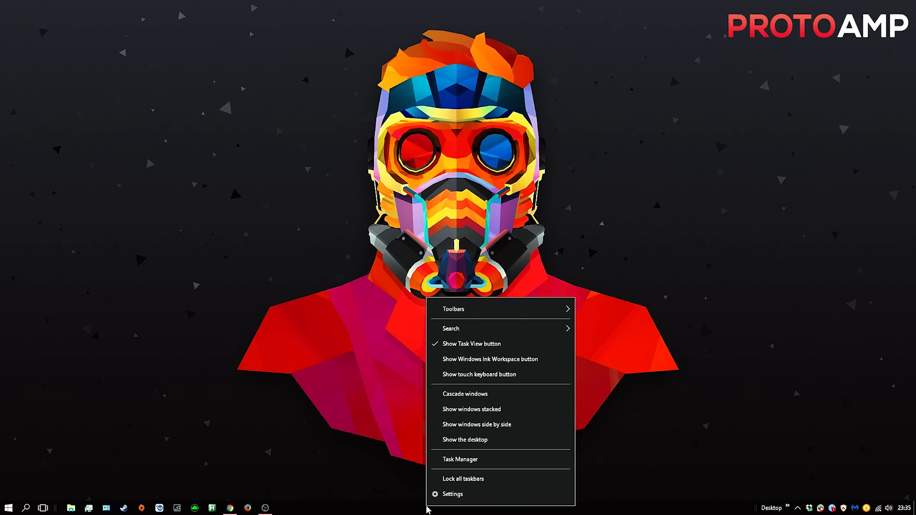
click(432, 497)
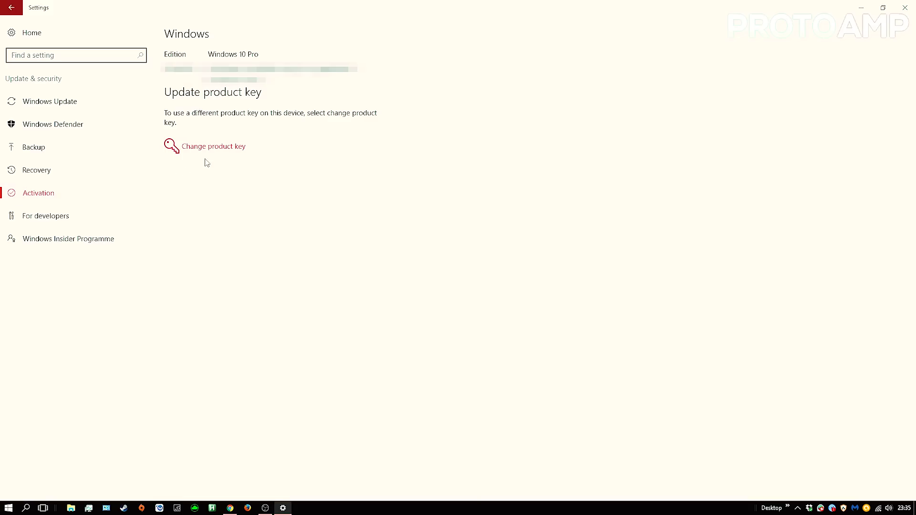
click(232, 150)
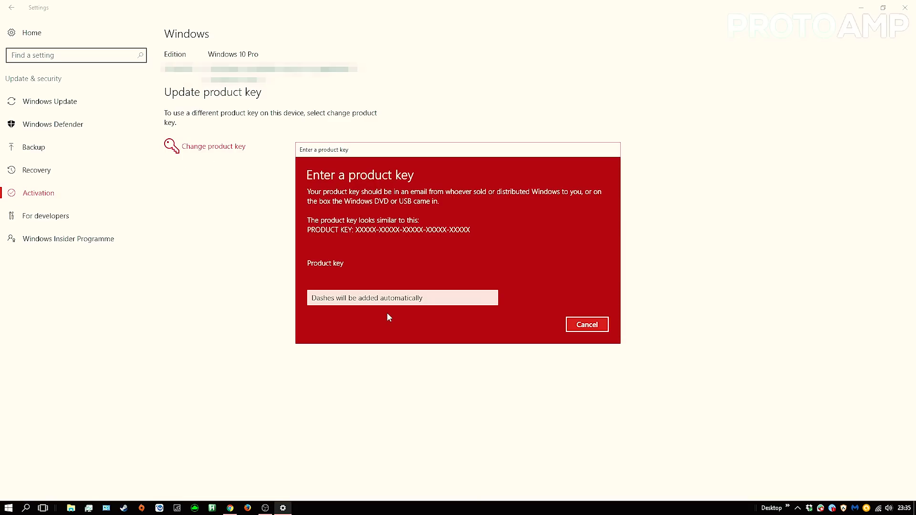